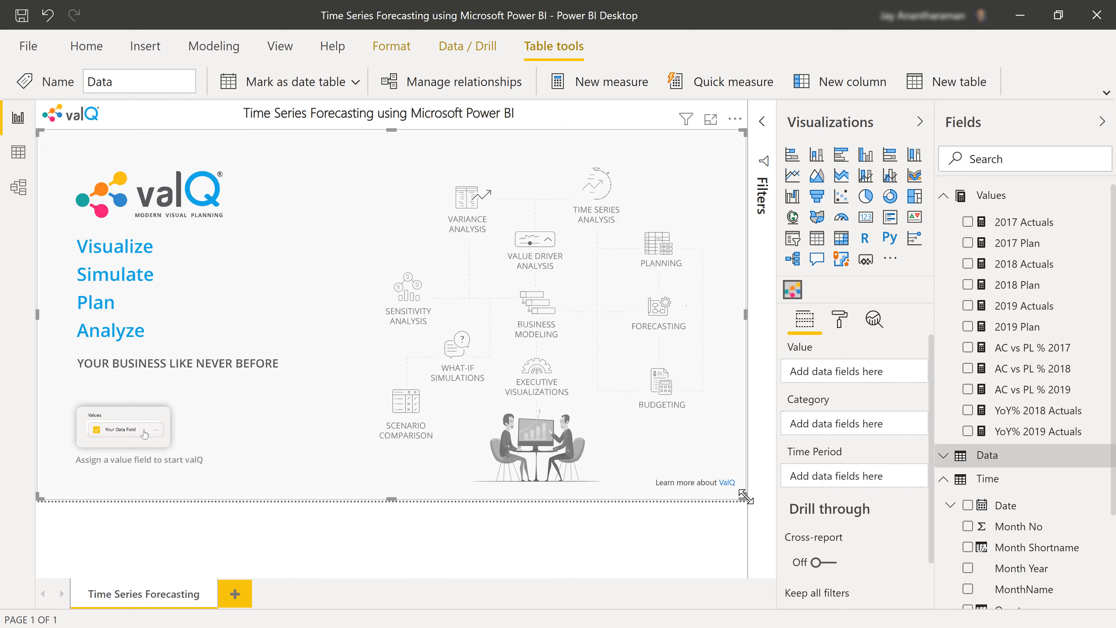
Step: Look over the source data table, and assign 2019 Actuals, 2018 Actuals and 2017 Actuals as the valQ visual's values
{"action": "left_click", "coordinate": [19, 154]}
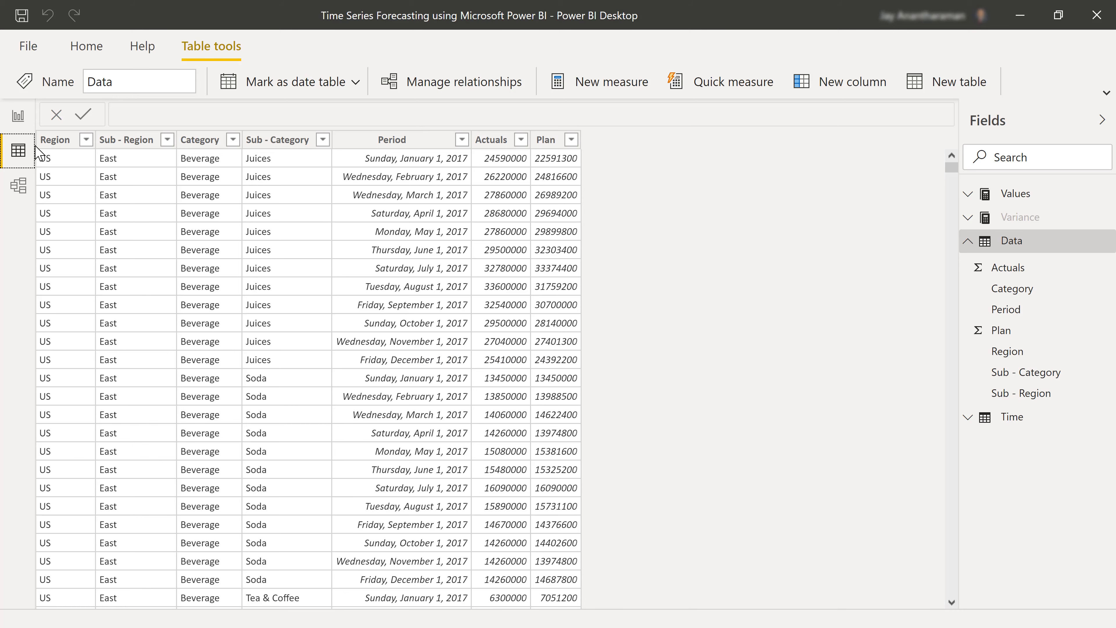
{"action": "left_click", "coordinate": [18, 115]}
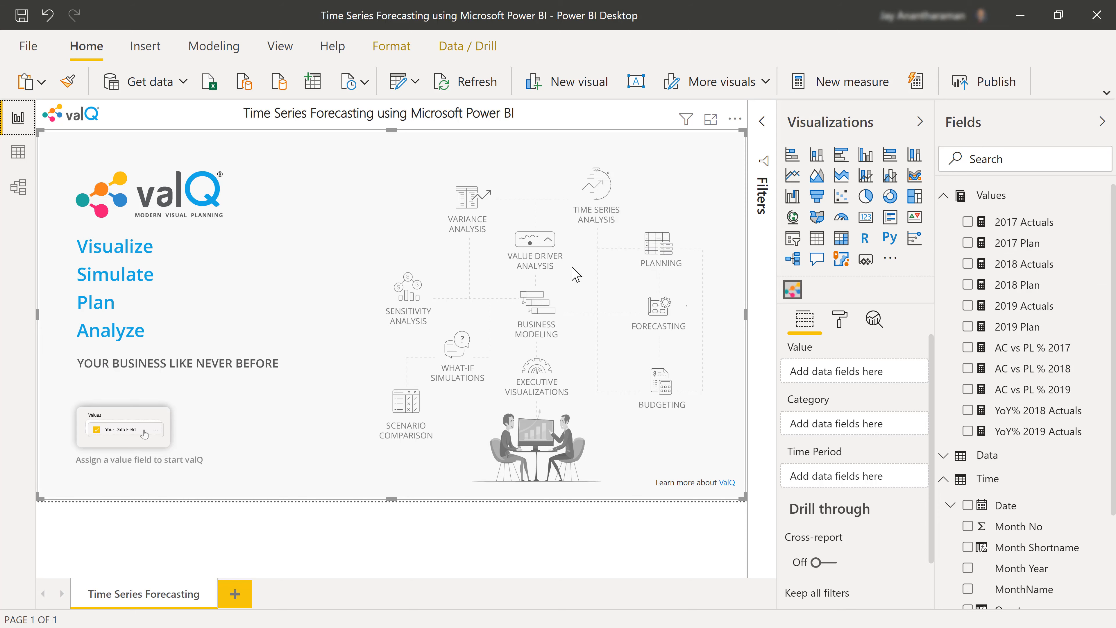
{"action": "left_click", "coordinate": [967, 306]}
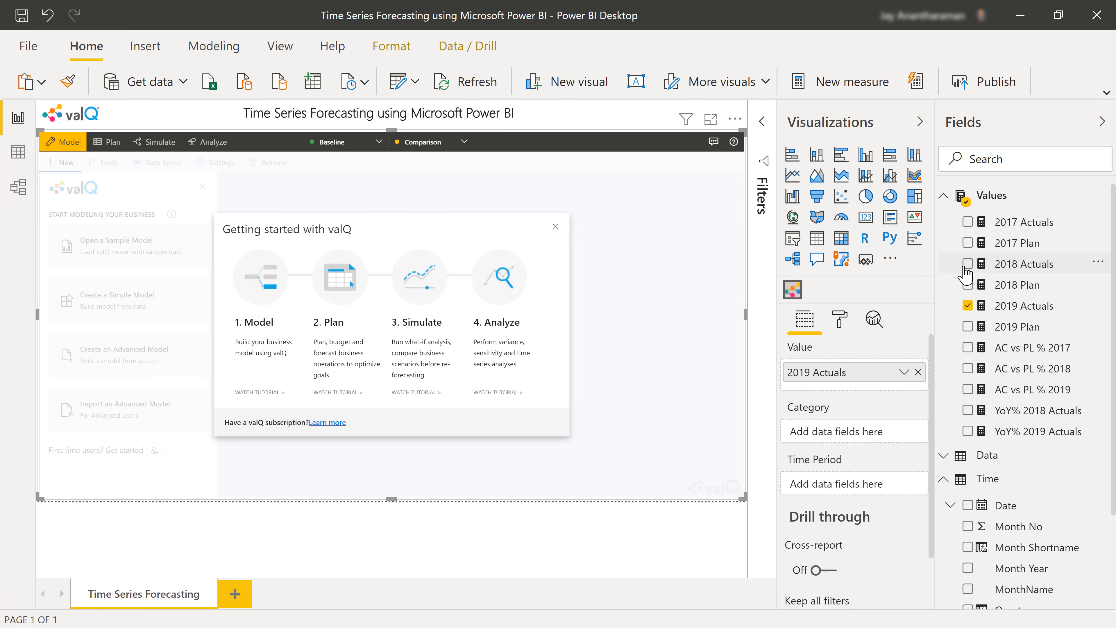
{"action": "left_click", "coordinate": [967, 264]}
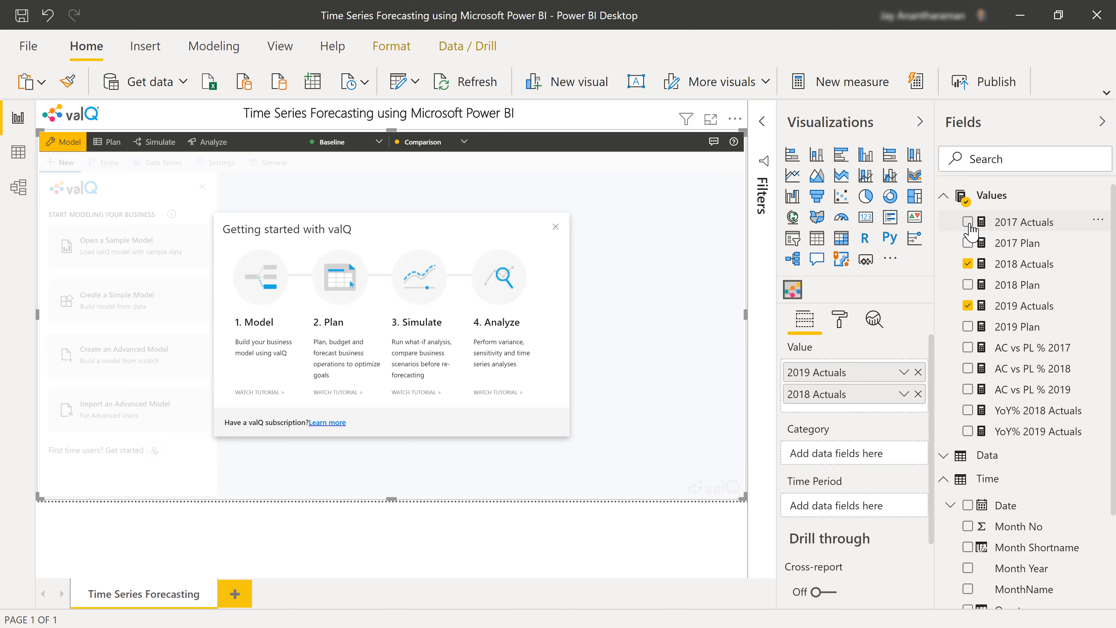
{"action": "left_click", "coordinate": [968, 223]}
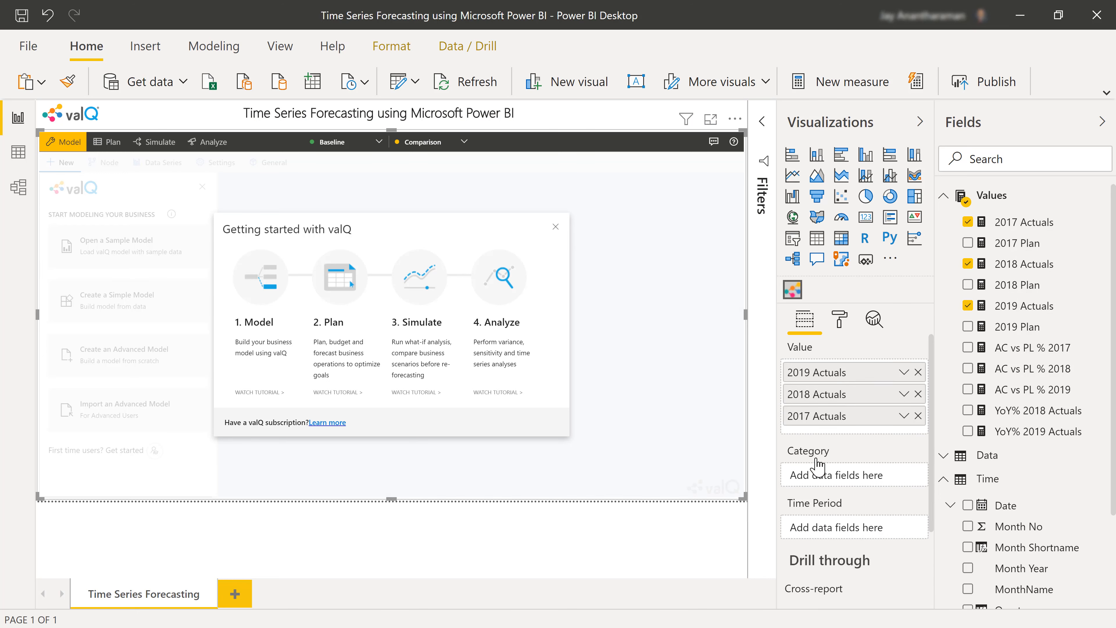
Step: Dismiss the getting-started message, create a simple model from the data, and save the subscription license key in the license registration
{"action": "left_click", "coordinate": [556, 227]}
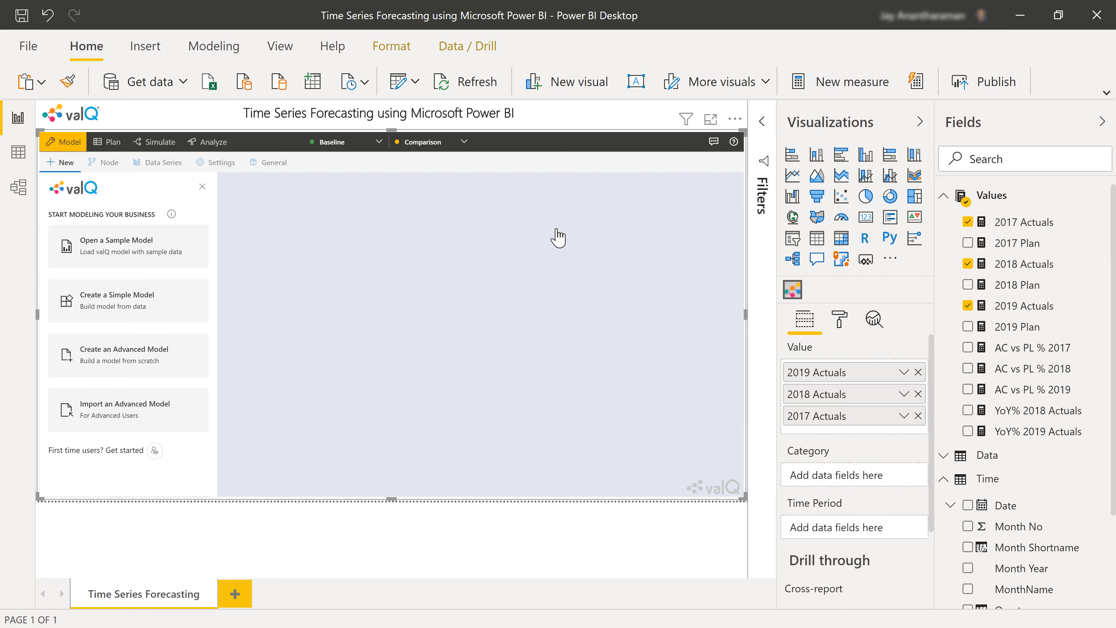
{"action": "left_click", "coordinate": [119, 300]}
{"action": "left_click", "coordinate": [269, 162]}
{"action": "left_click", "coordinate": [100, 260]}
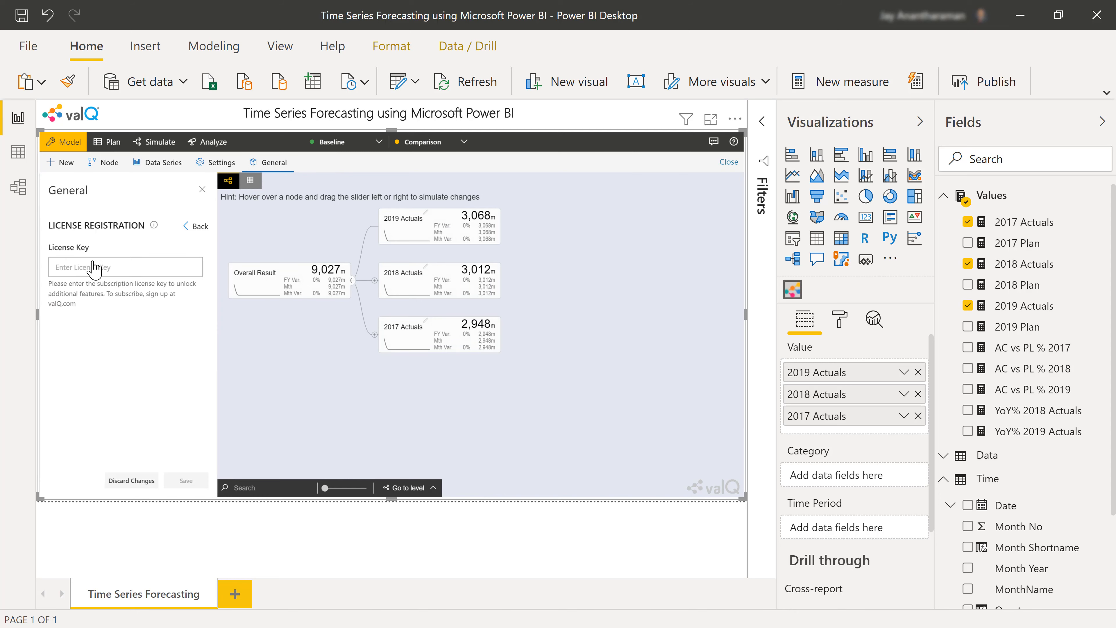
{"action": "key", "text": "ctrl+v"}
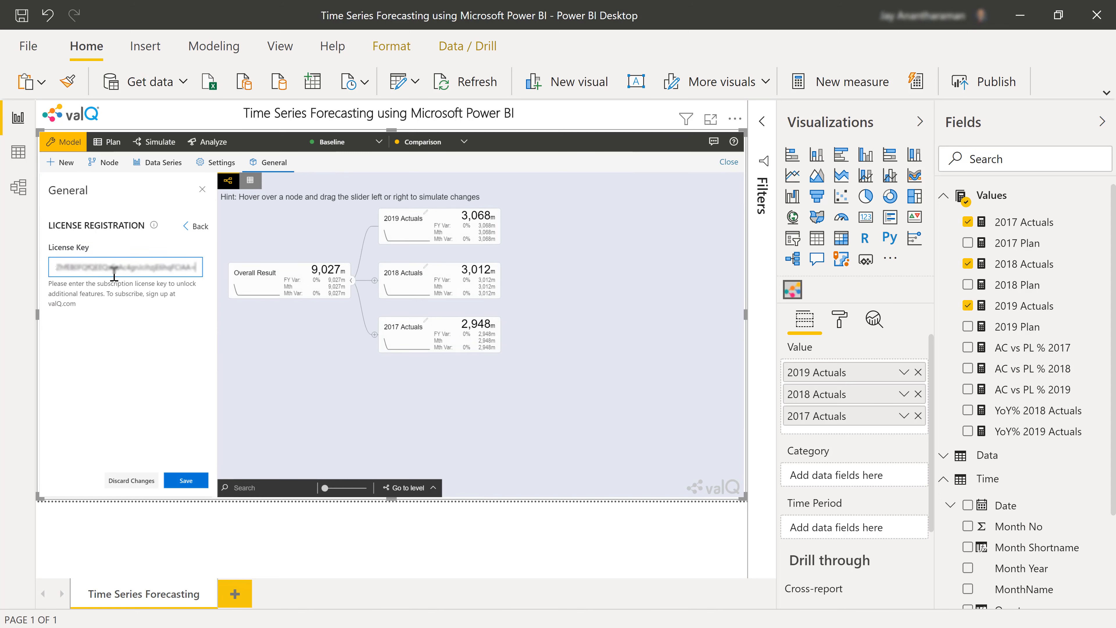
{"action": "left_click", "coordinate": [186, 480]}
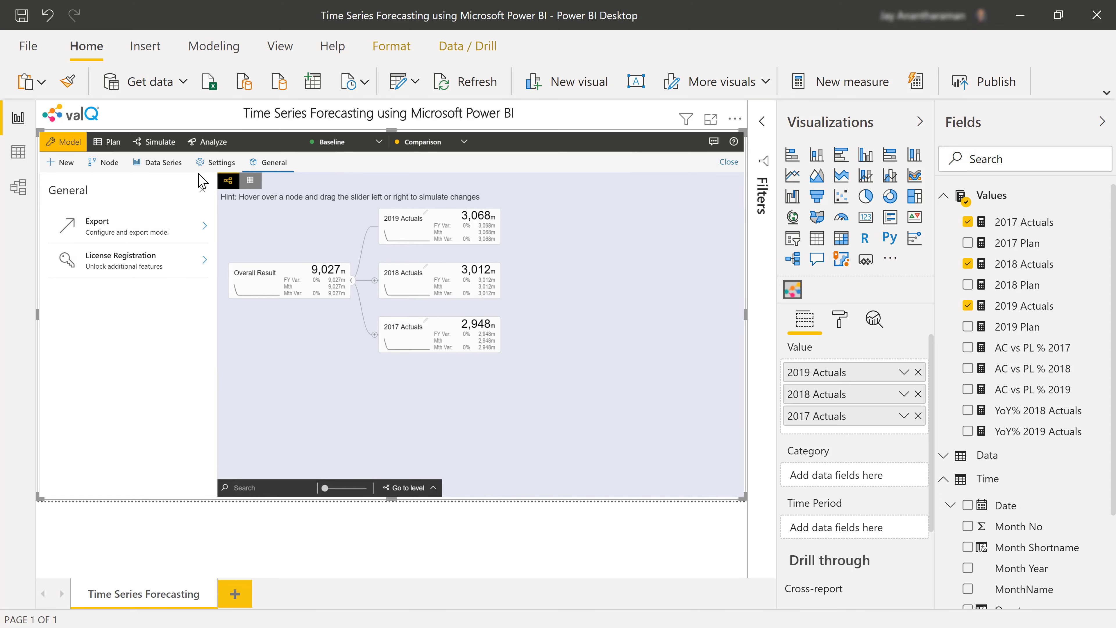
Step: Switch the valQ model to simulation mode and assign MonthName from the Time table as the visual's time period
{"action": "left_click", "coordinate": [162, 148]}
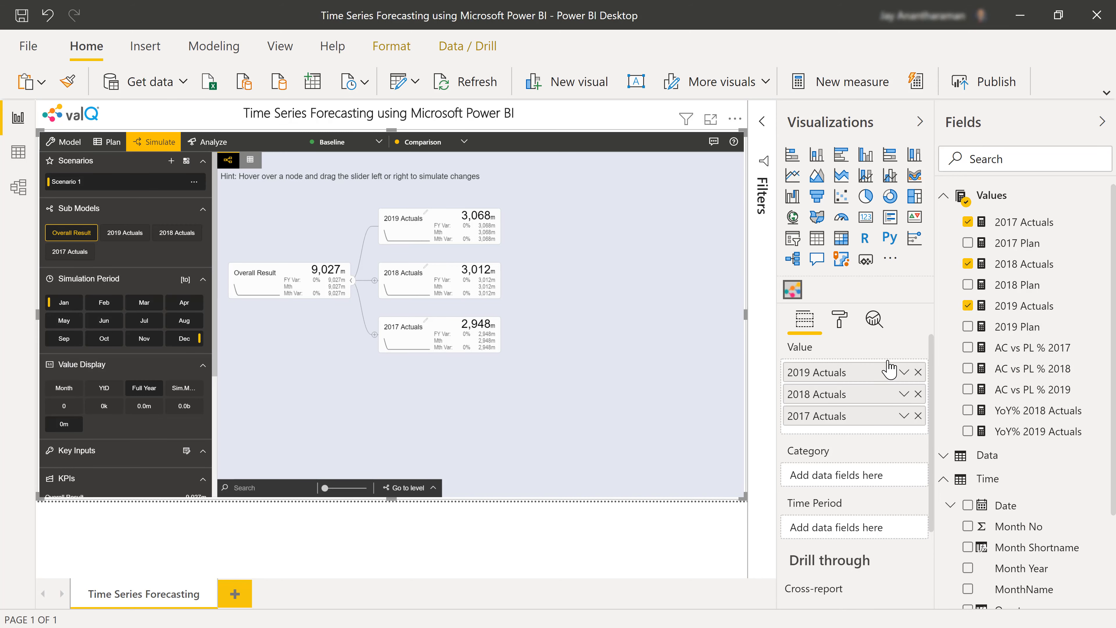
{"action": "left_click", "coordinate": [942, 200]}
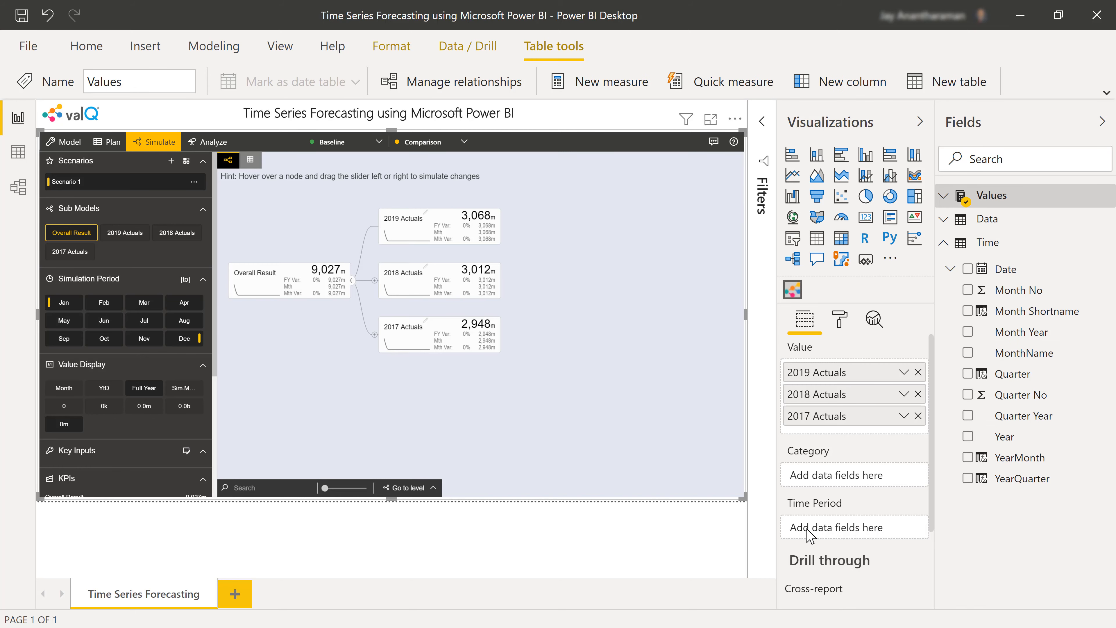
{"action": "left_click_drag", "start_coordinate": [1014, 358], "coordinate": [848, 530]}
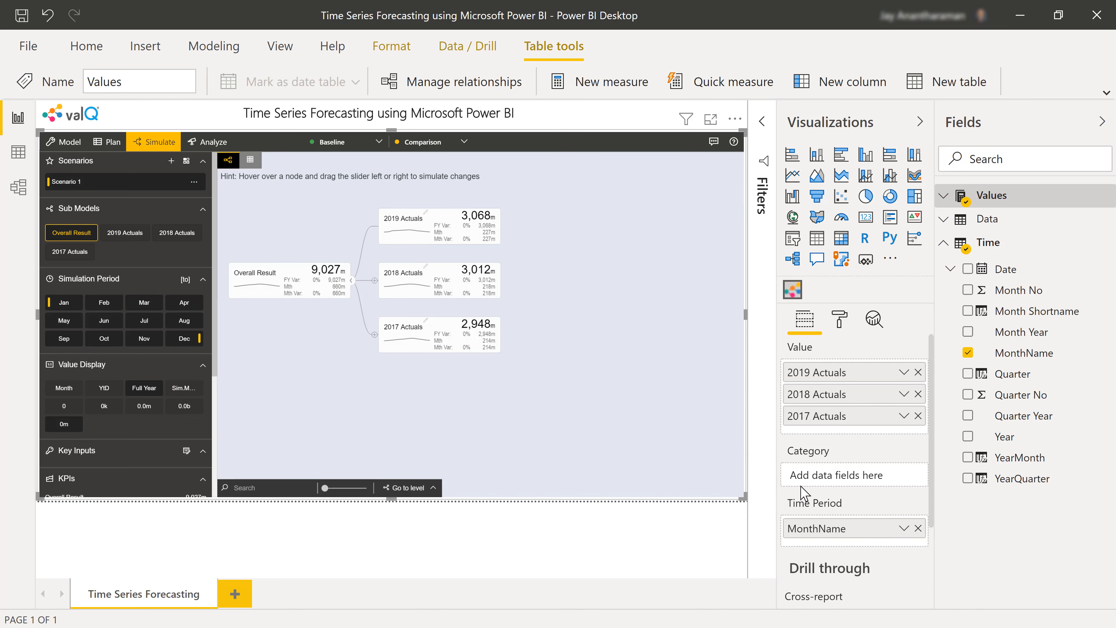
Step: Add Region, Sub - Region, Category and Sub - Category from the Data table as the visual's categories, in that order
{"action": "left_click", "coordinate": [944, 222]}
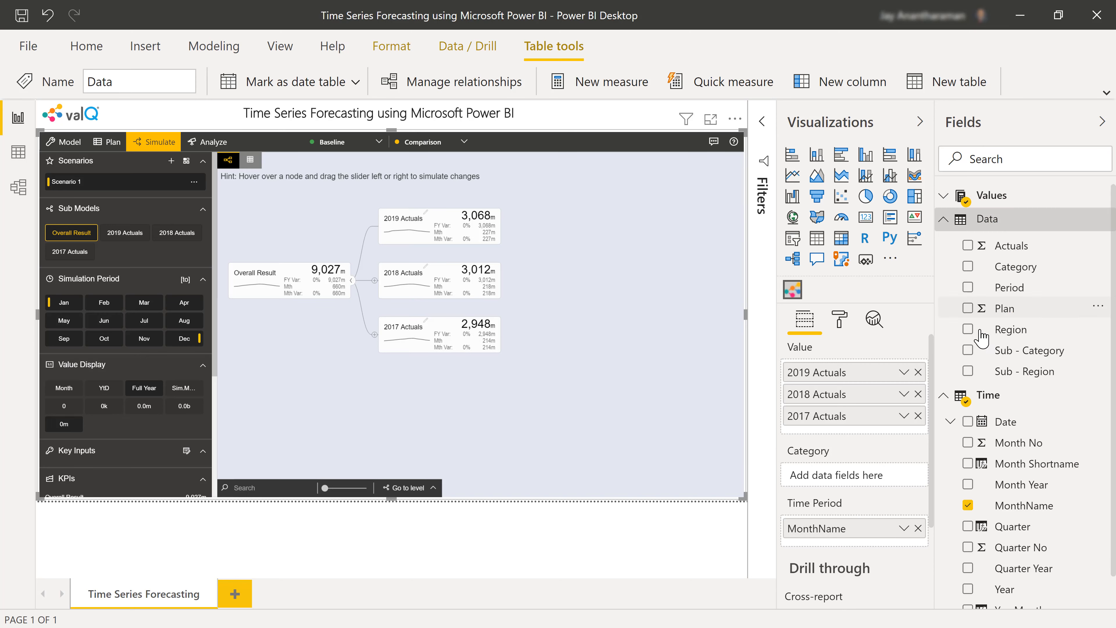
{"action": "left_click", "coordinate": [968, 329]}
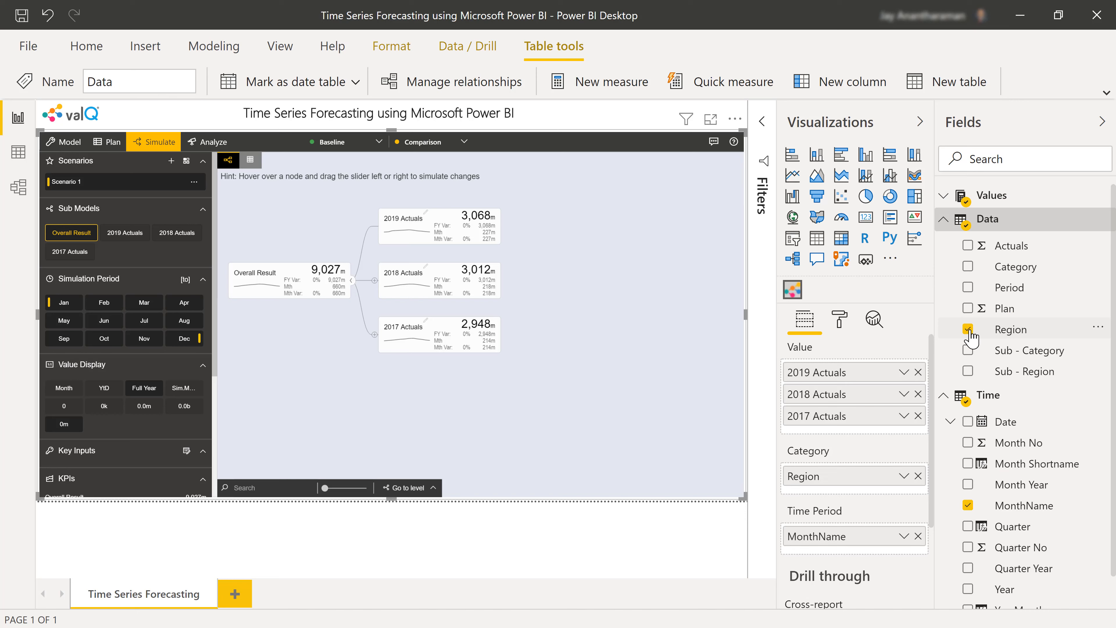
{"action": "left_click", "coordinate": [968, 371]}
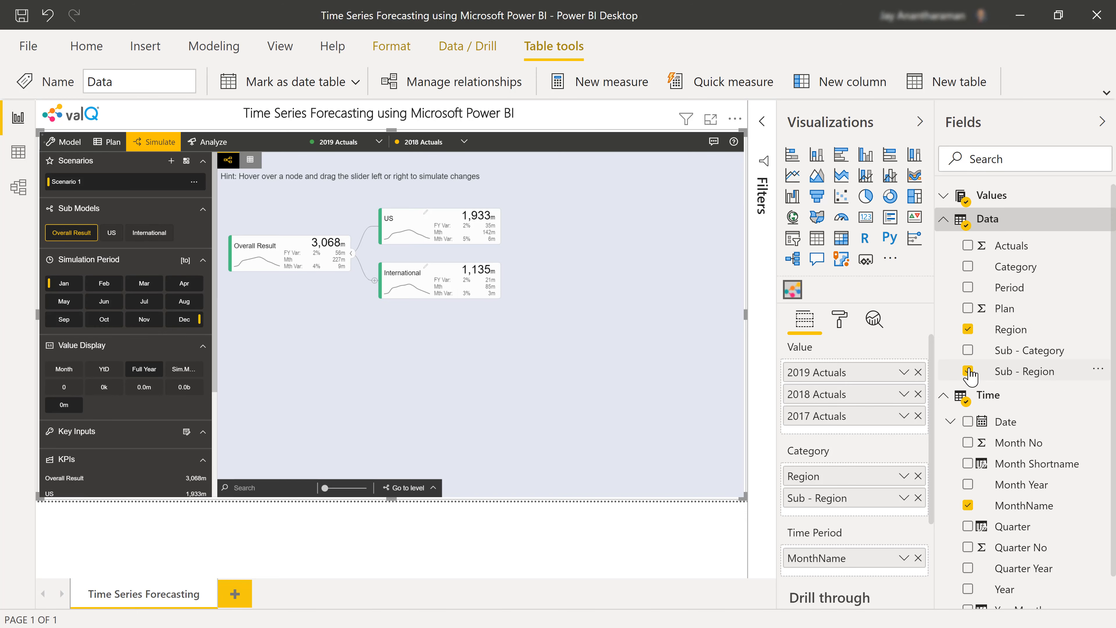
{"action": "left_click", "coordinate": [968, 267]}
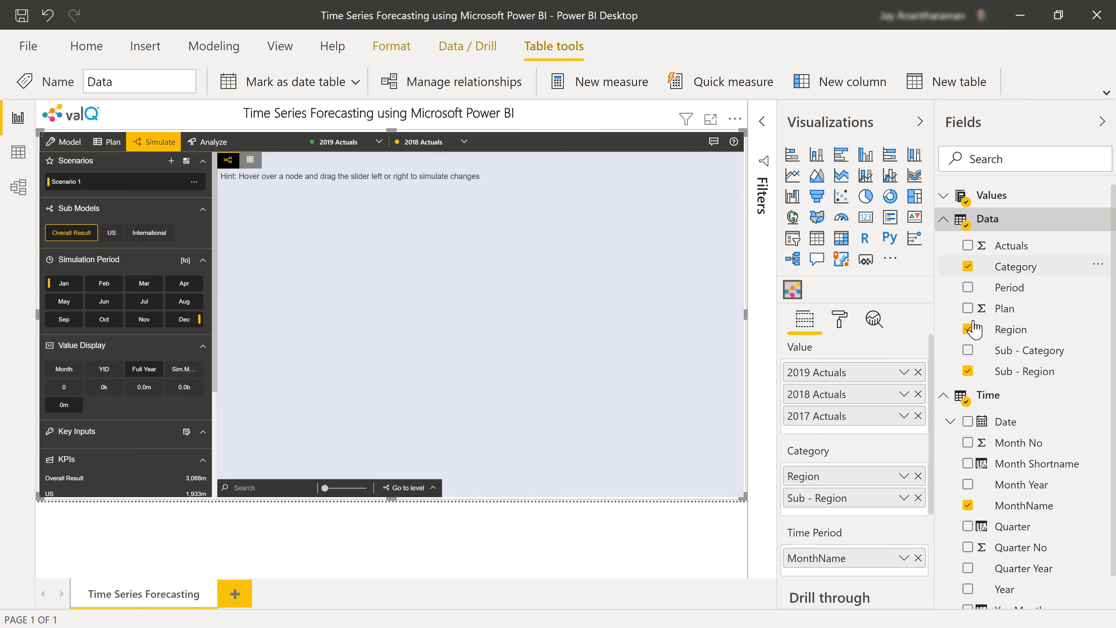
{"action": "left_click", "coordinate": [968, 351]}
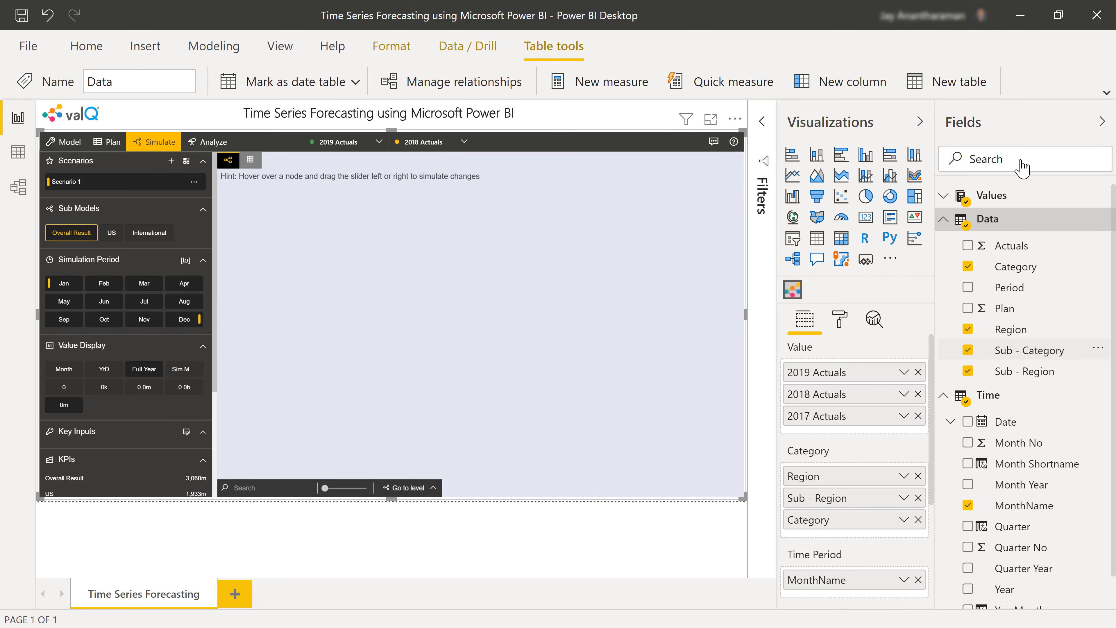
{"action": "left_click", "coordinate": [993, 124]}
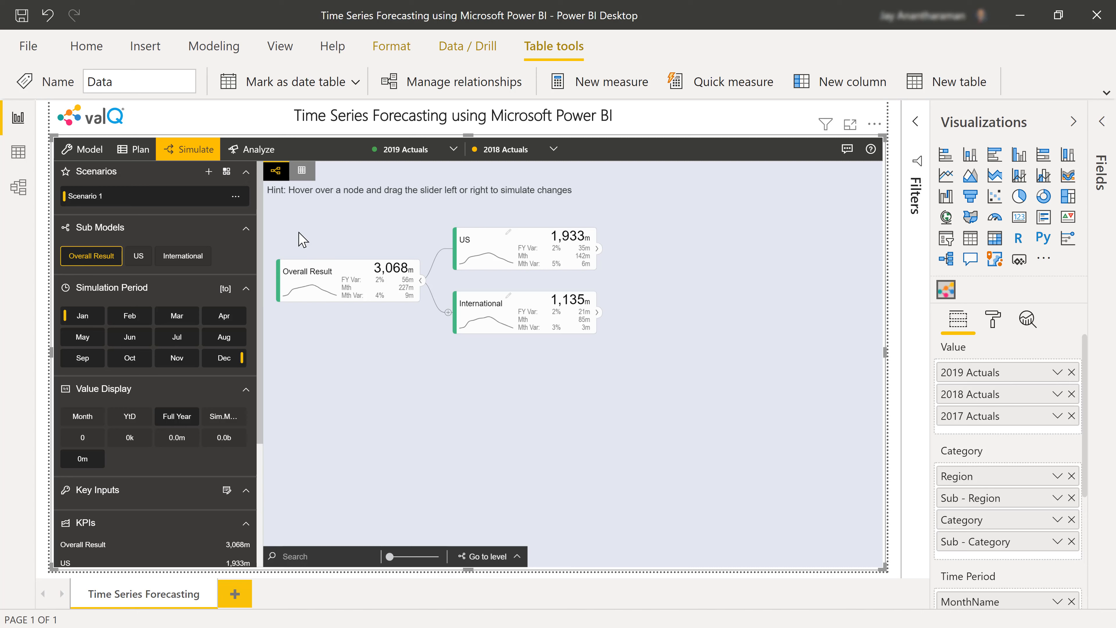
Step: Drill down the value driver tree through the US, East and Beverage nodes
{"action": "mouse_move", "coordinate": [390, 272]}
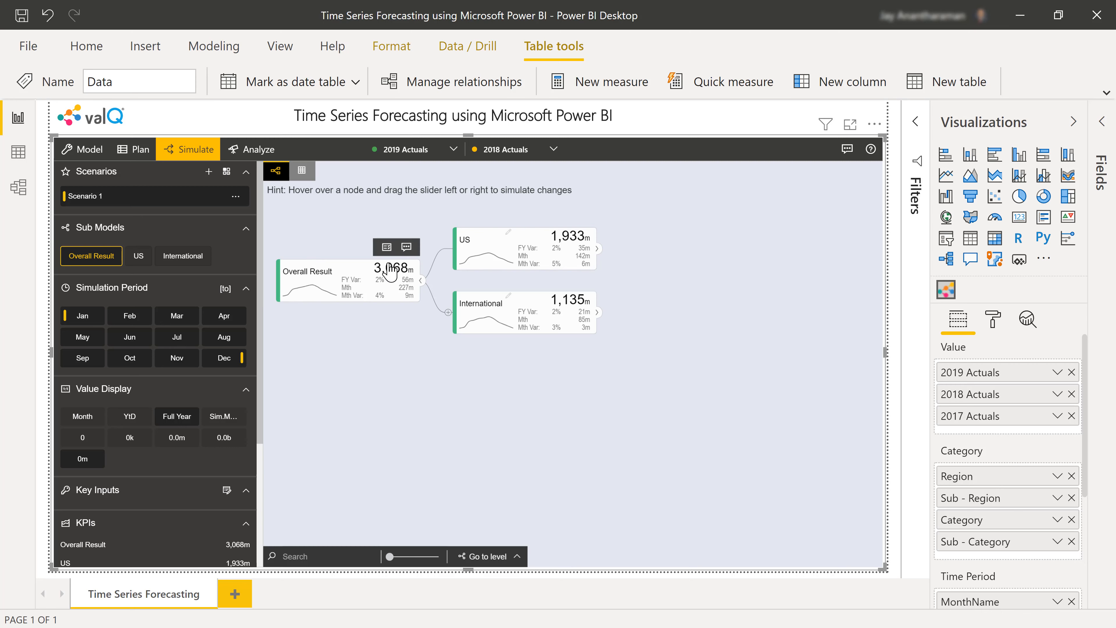
{"action": "left_click", "coordinate": [598, 251]}
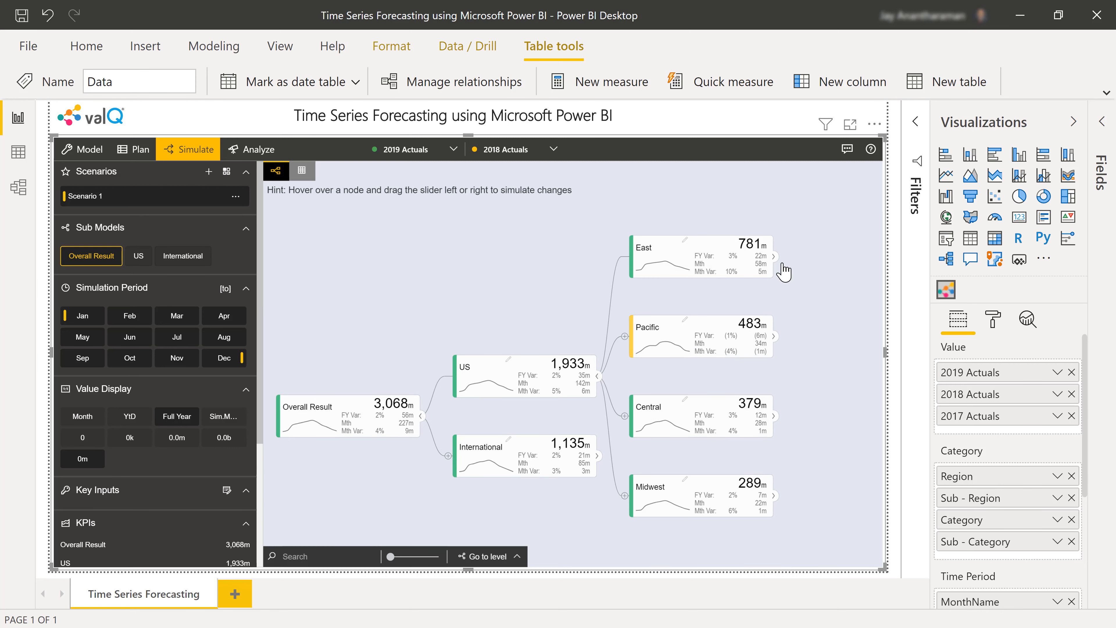
{"action": "left_click", "coordinate": [774, 258]}
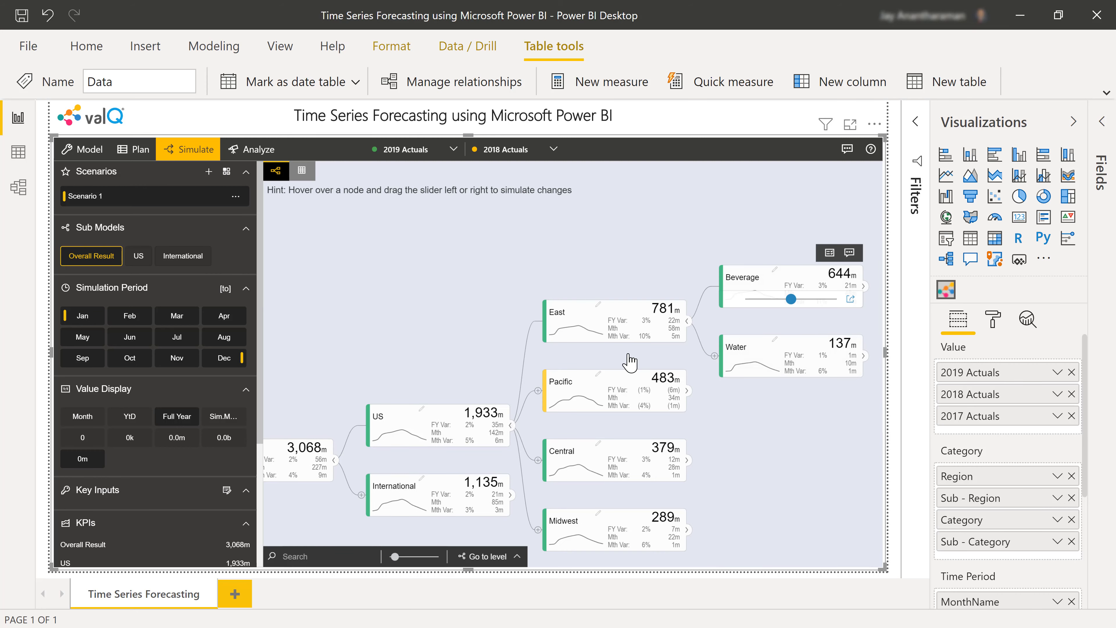
{"action": "left_click", "coordinate": [864, 287]}
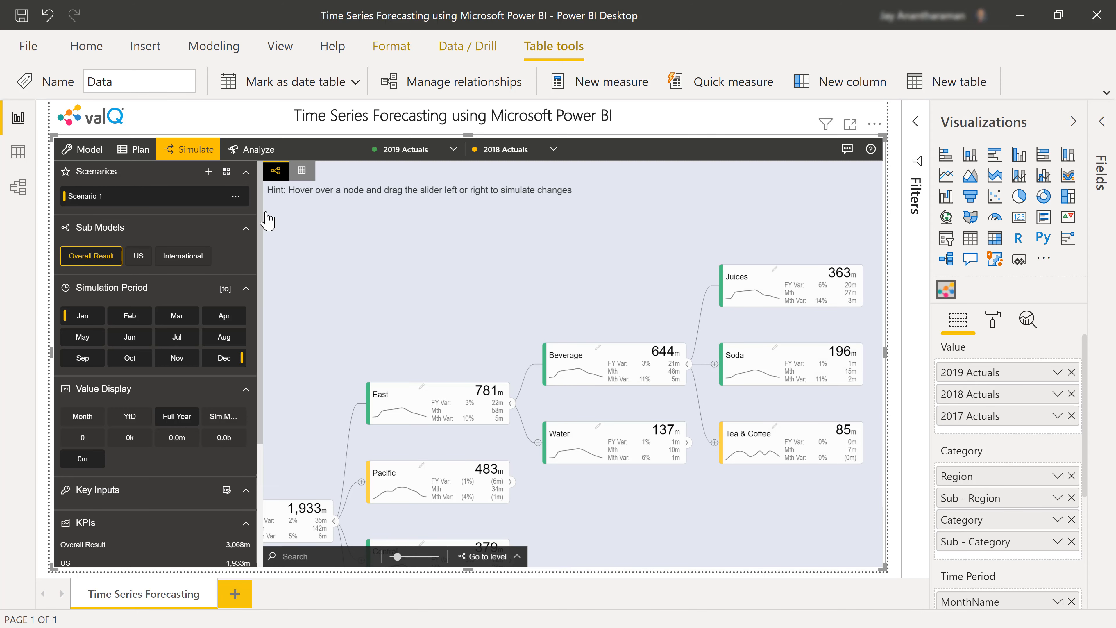
Step: Lock the model for planning and create a new series named New Series 1, starting from Empty Series
{"action": "left_click", "coordinate": [138, 152]}
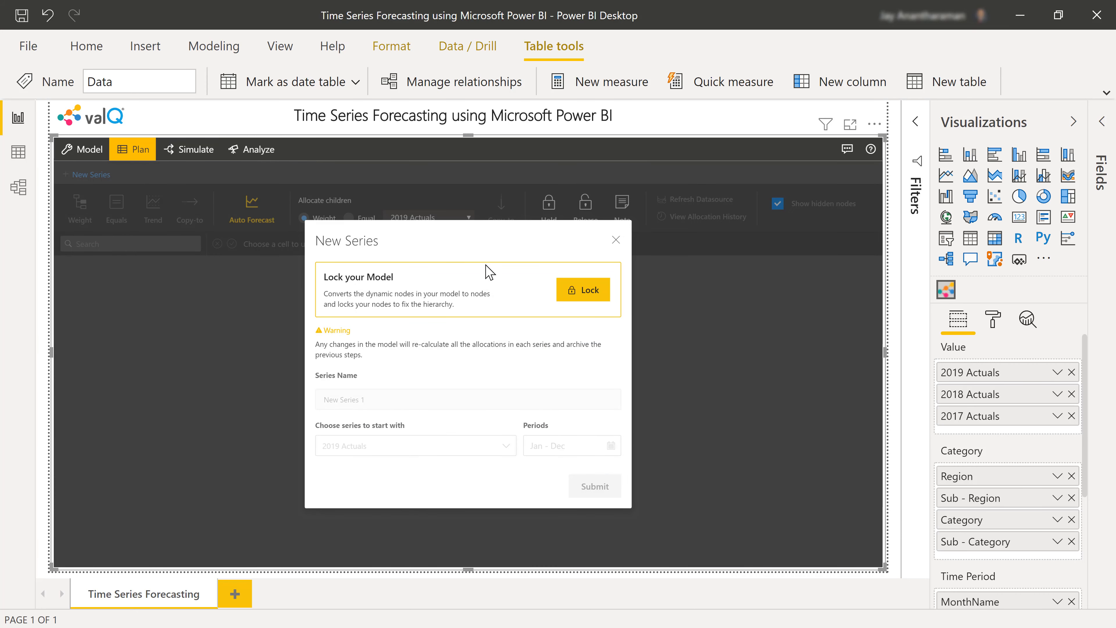
{"action": "left_click", "coordinate": [581, 292]}
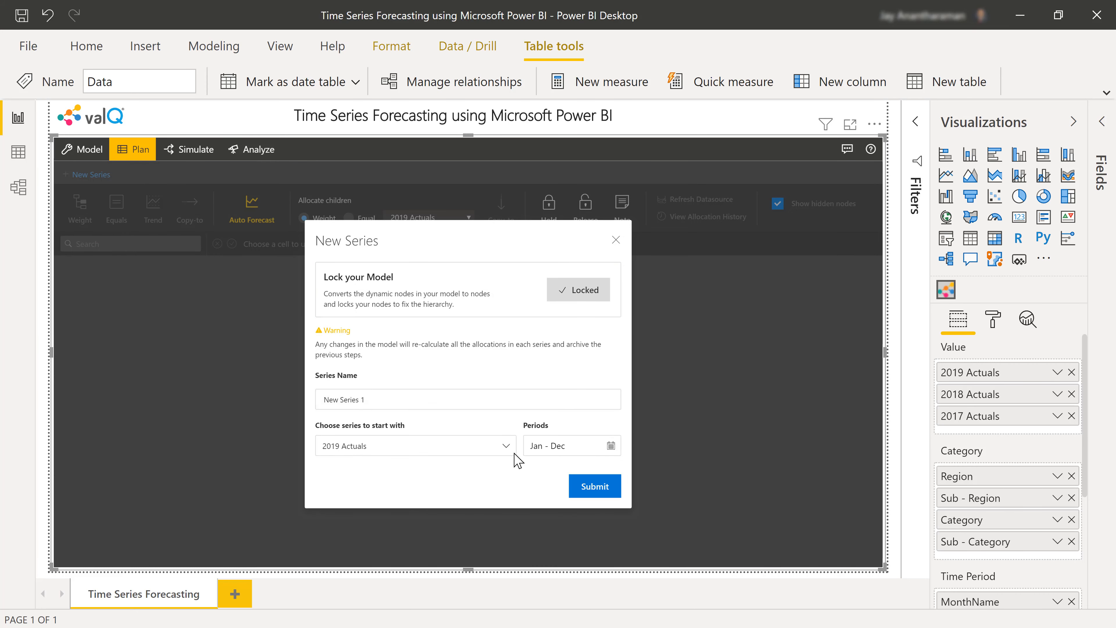
{"action": "left_click", "coordinate": [506, 446]}
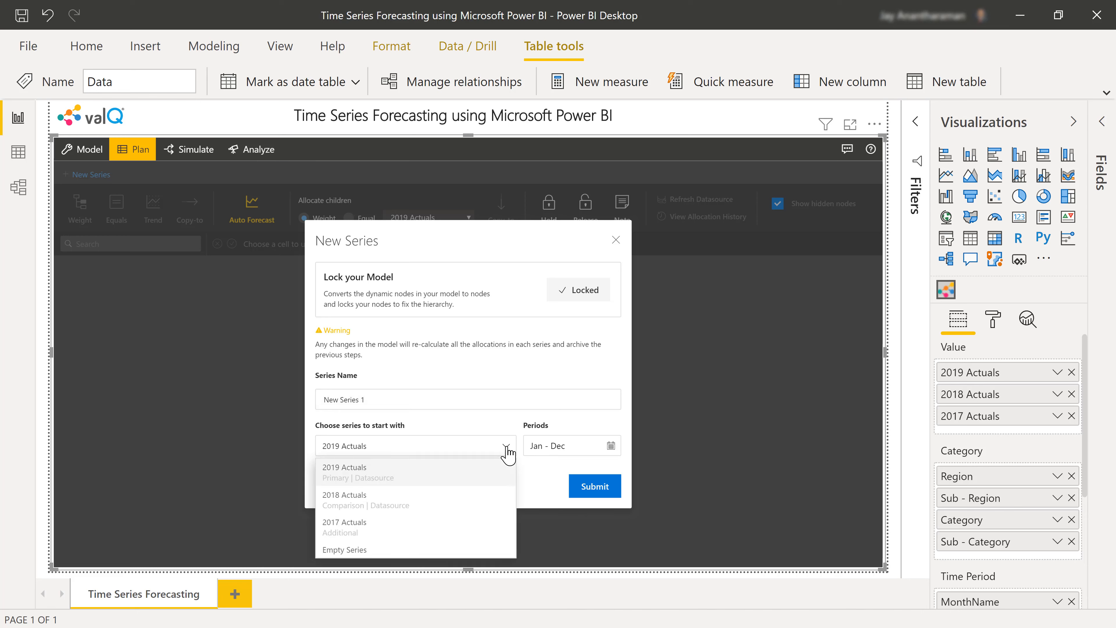
{"action": "left_click", "coordinate": [347, 550]}
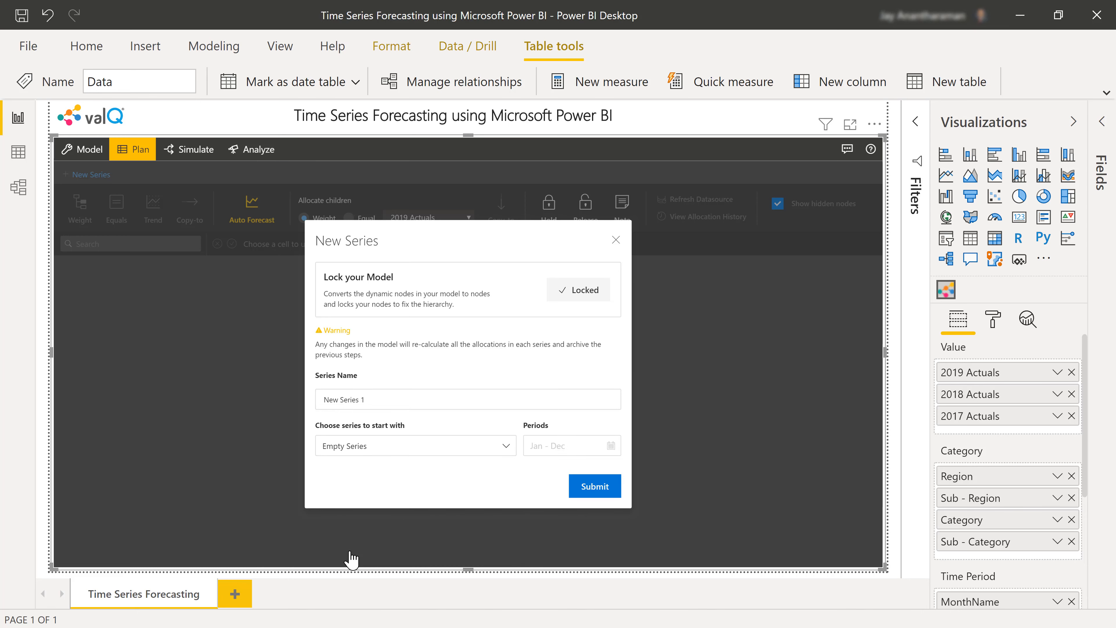
{"action": "left_click", "coordinate": [591, 491]}
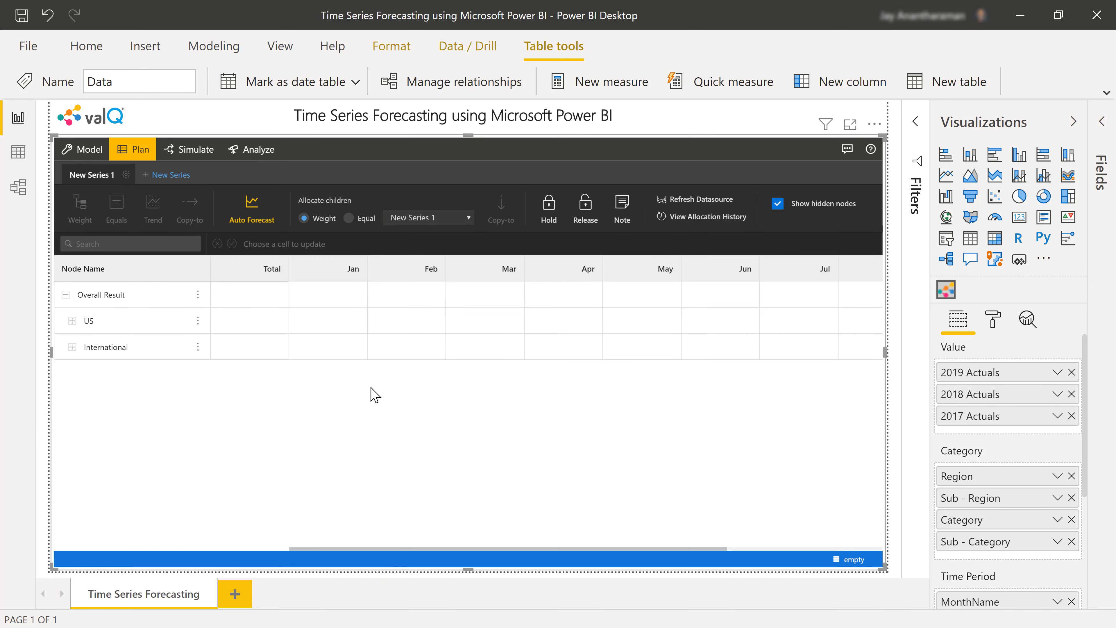
Step: Expand the International, EMEA and Beverage nodes in the planning table down to the individual beverages
{"action": "left_click", "coordinate": [72, 347]}
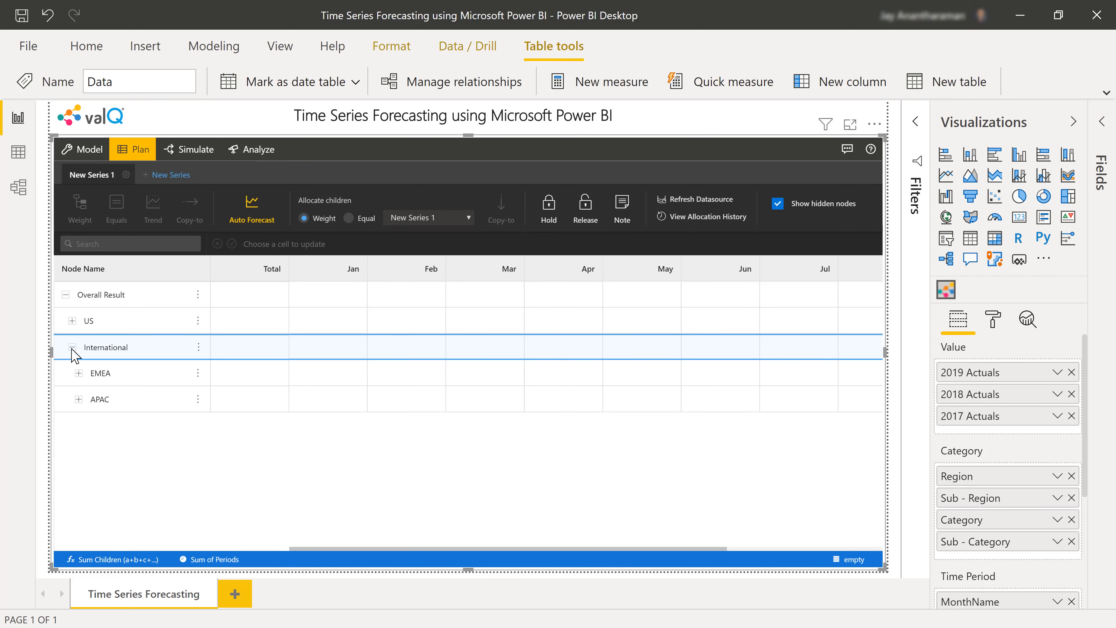
{"action": "left_click", "coordinate": [79, 373]}
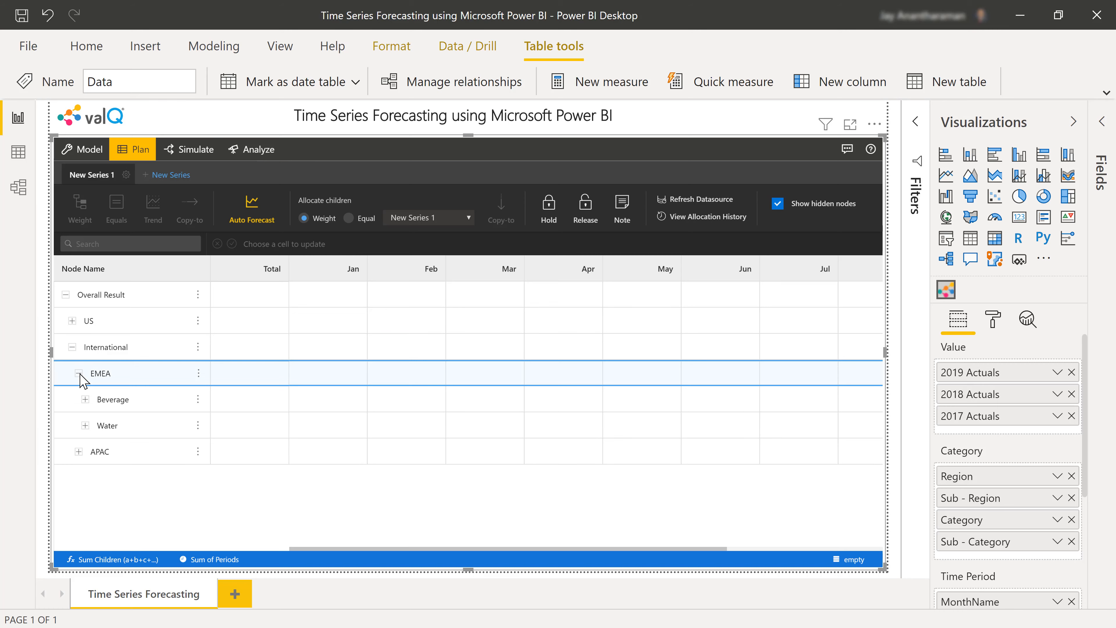
{"action": "left_click", "coordinate": [86, 399]}
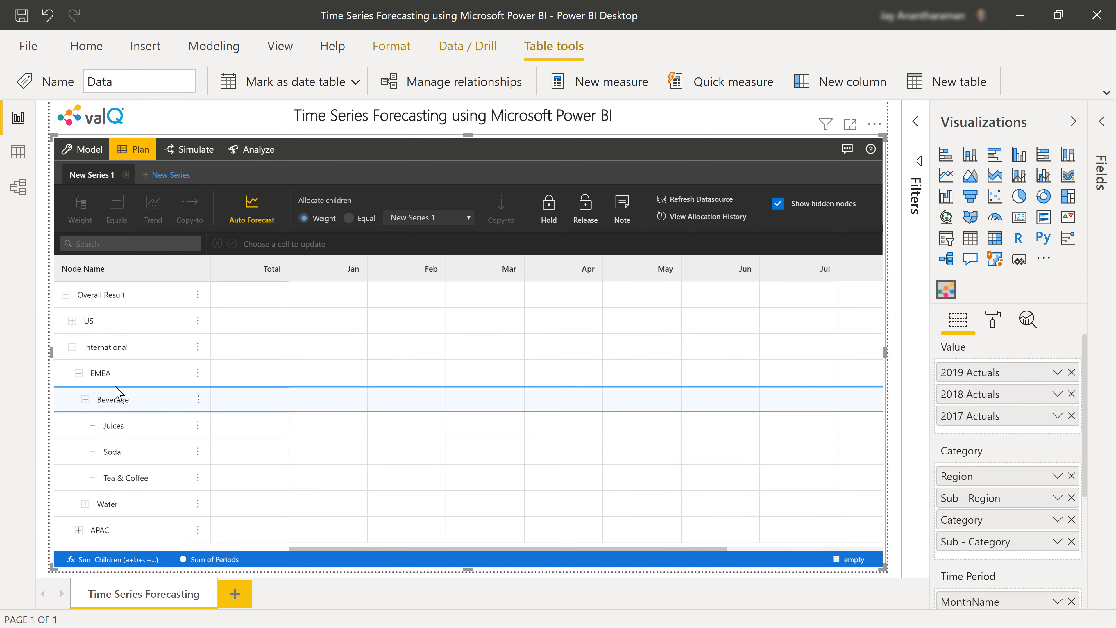
Step: Start an Auto Forecast for EMEA's total with 2019 Actuals, 2018 Actuals and 2017 Actuals as the past data series
{"action": "left_click", "coordinate": [257, 376]}
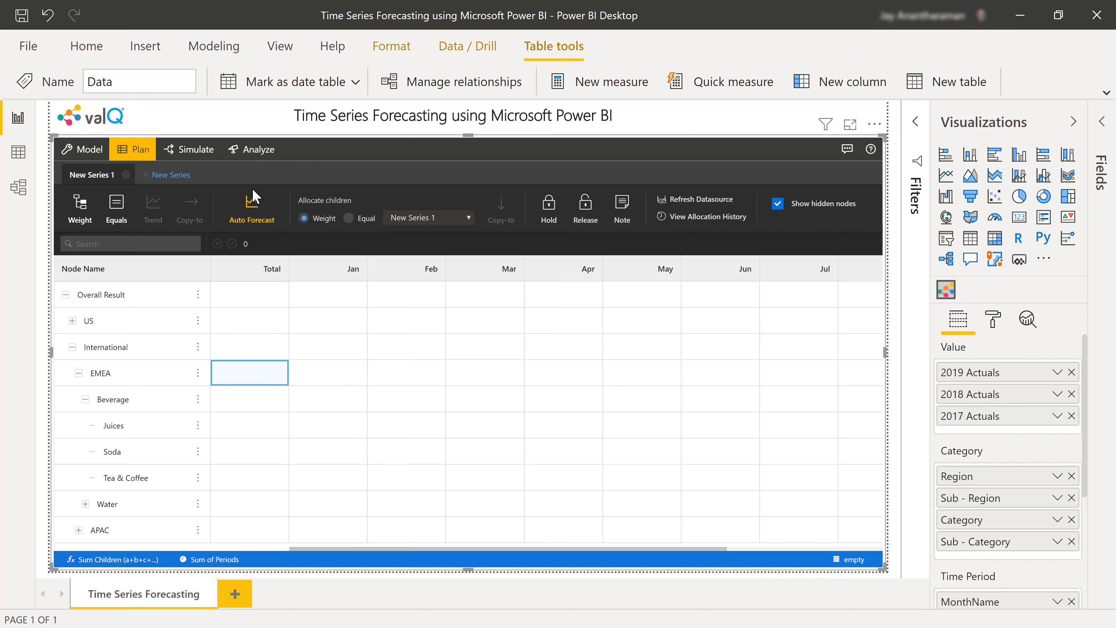
{"action": "left_click", "coordinate": [254, 215]}
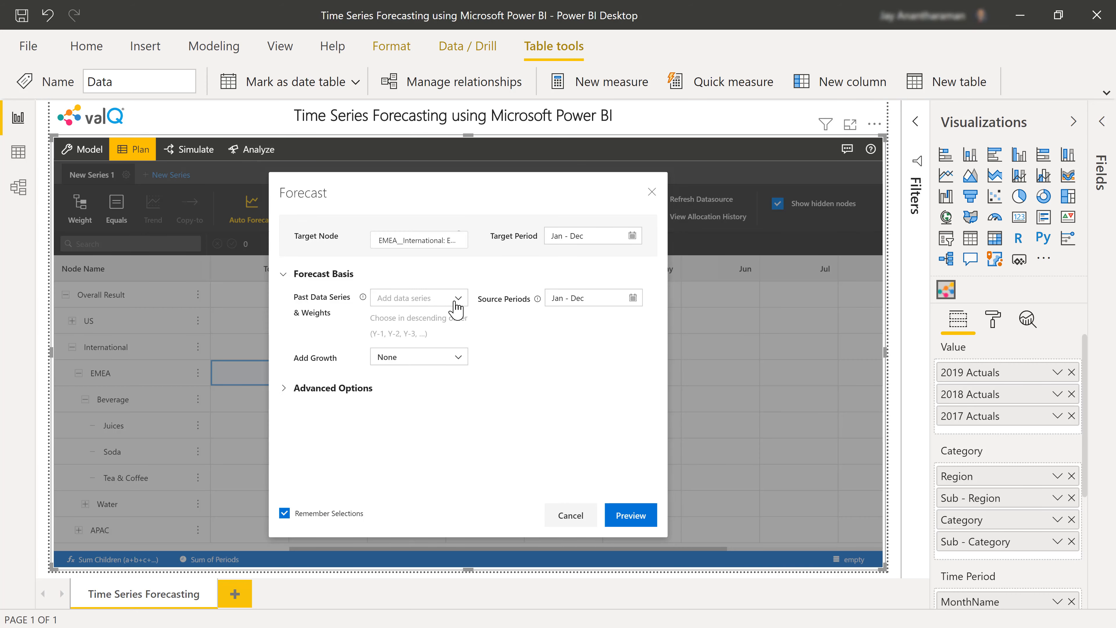
{"action": "left_click", "coordinate": [457, 303]}
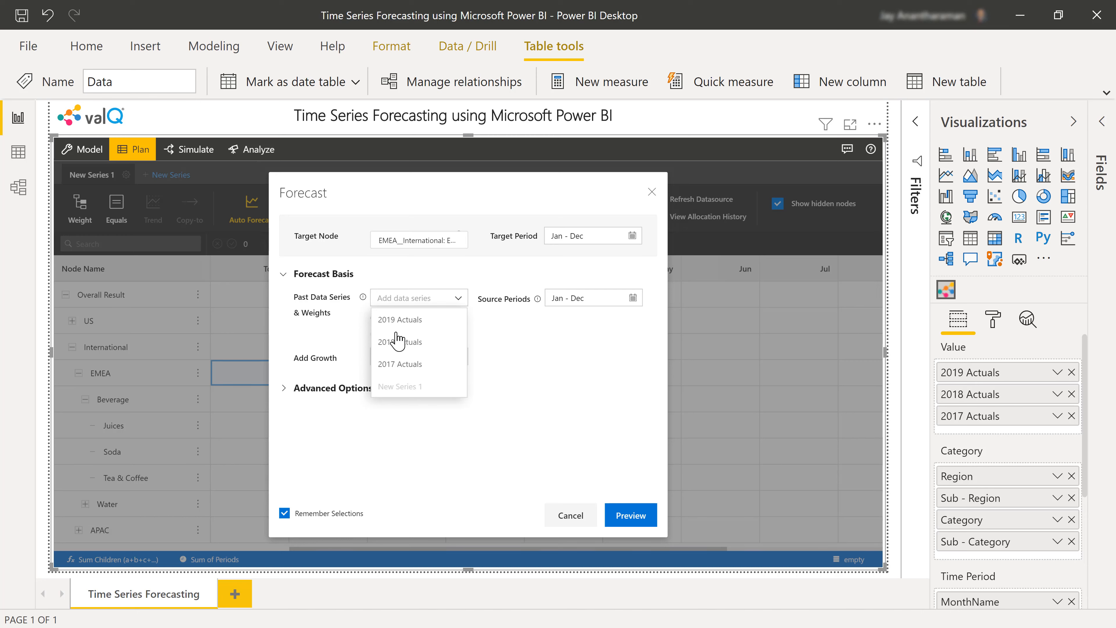
{"action": "left_click_drag", "start_coordinate": [389, 319], "coordinate": [391, 350]}
{"action": "left_click", "coordinate": [390, 345]}
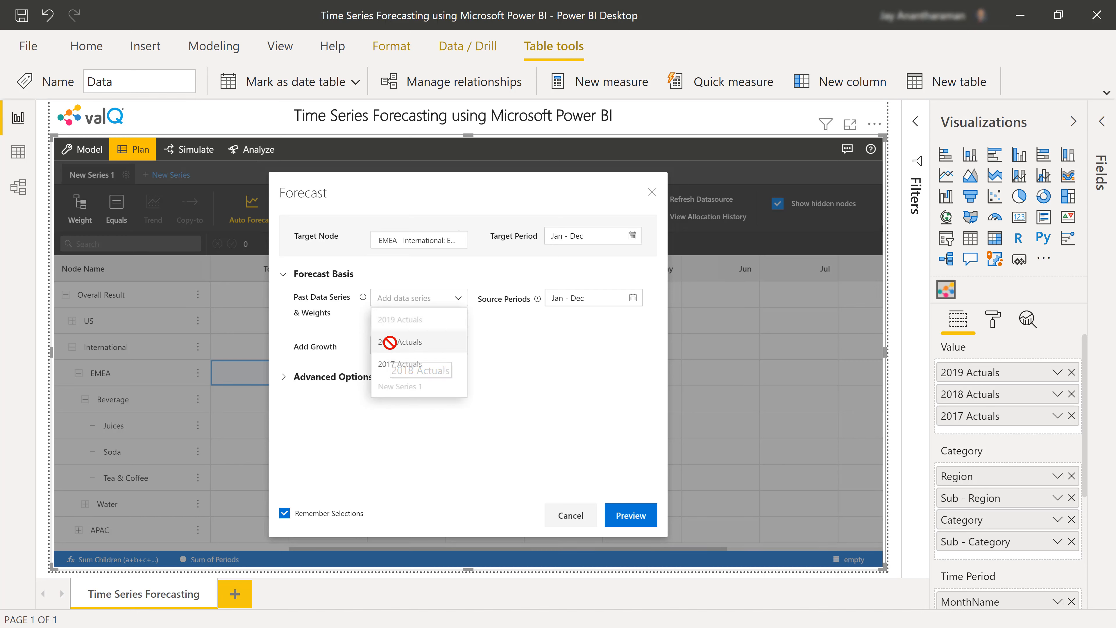
{"action": "left_click", "coordinate": [391, 369]}
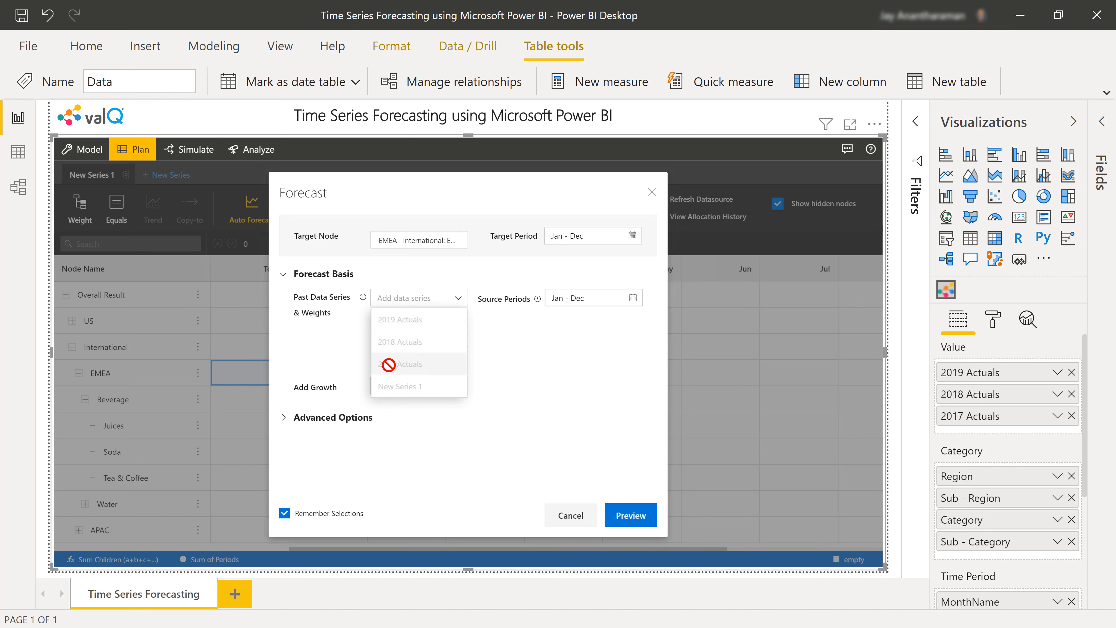
Step: Check which growth options the forecast basis offers, leaving the added growth at None
{"action": "left_click", "coordinate": [519, 343]}
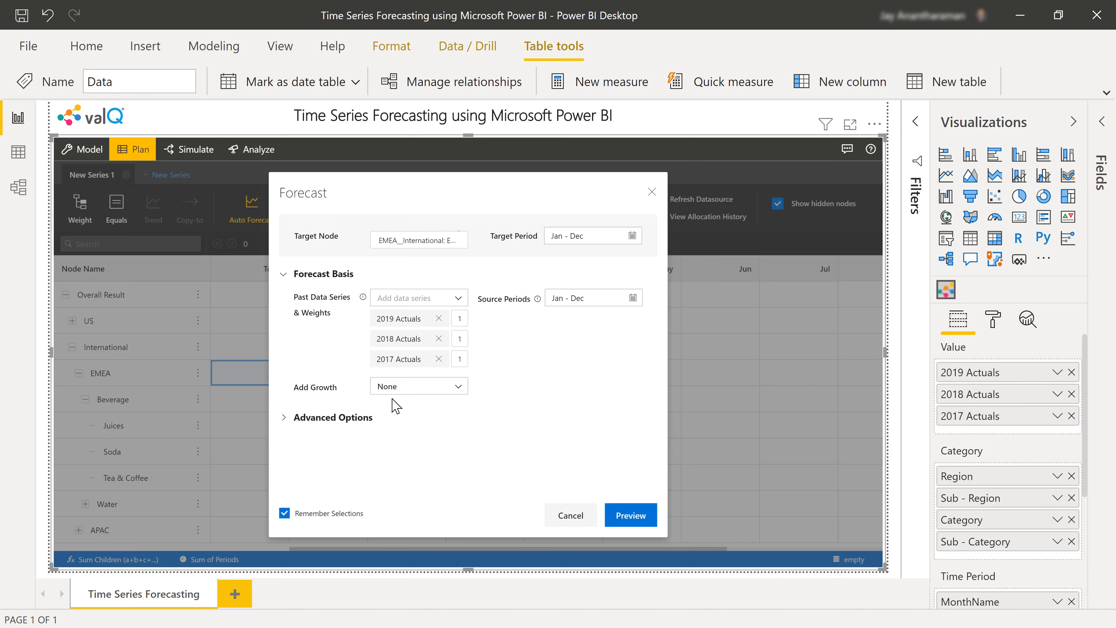
{"action": "left_click", "coordinate": [459, 387]}
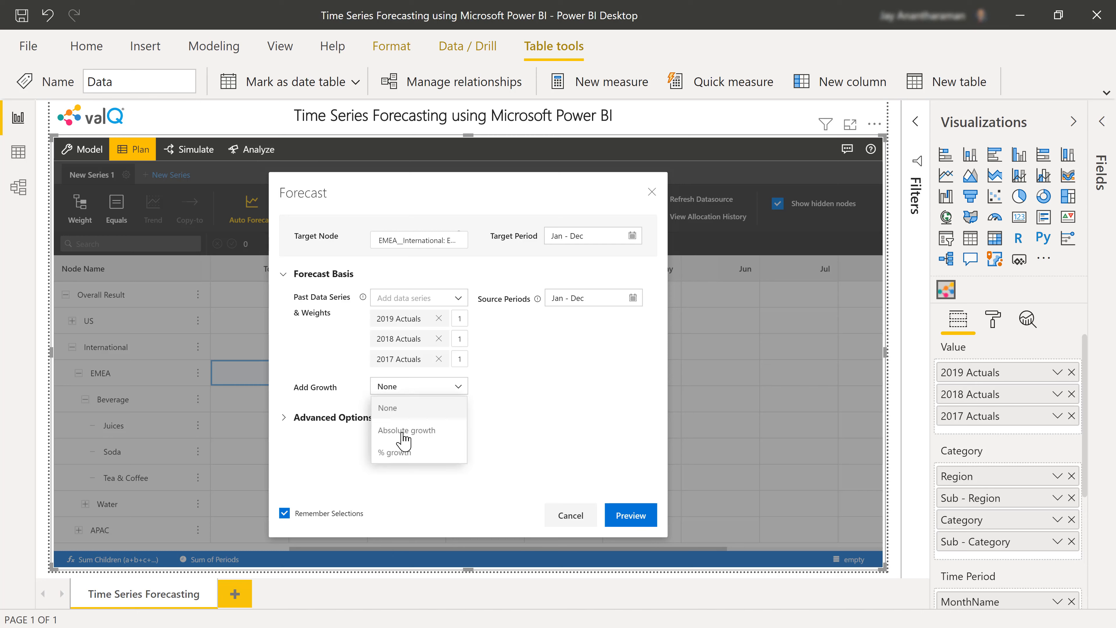
{"action": "left_click", "coordinate": [526, 357]}
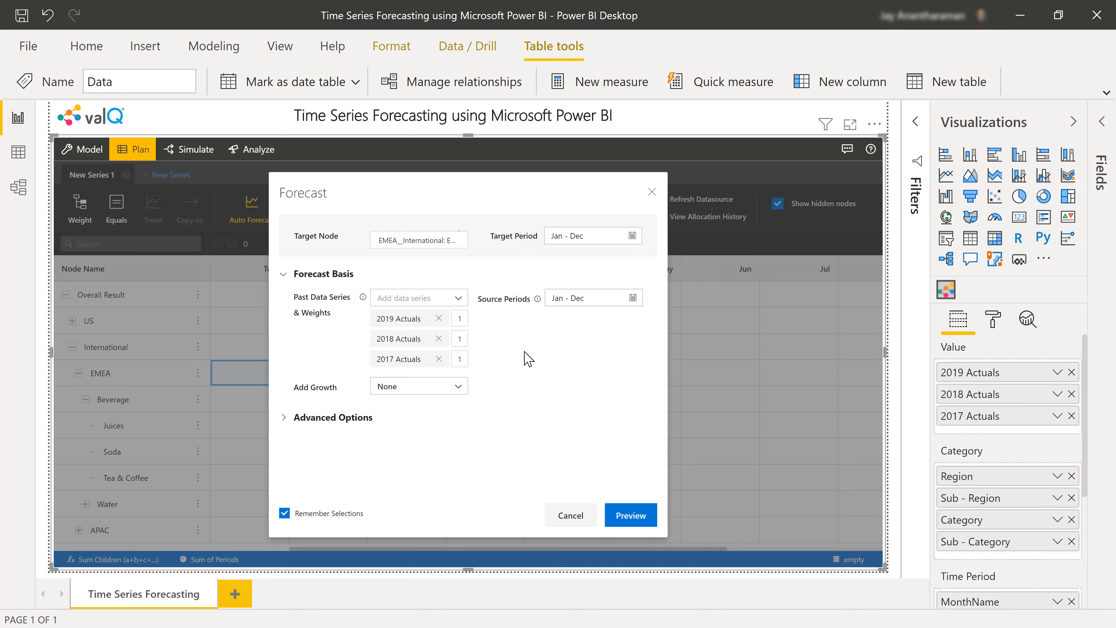
Step: Try Linear Trend, Moving Averages and Weighted Moving Average as the forecasting method in the advanced options, and return to Auto Forecast
{"action": "left_click", "coordinate": [288, 419]}
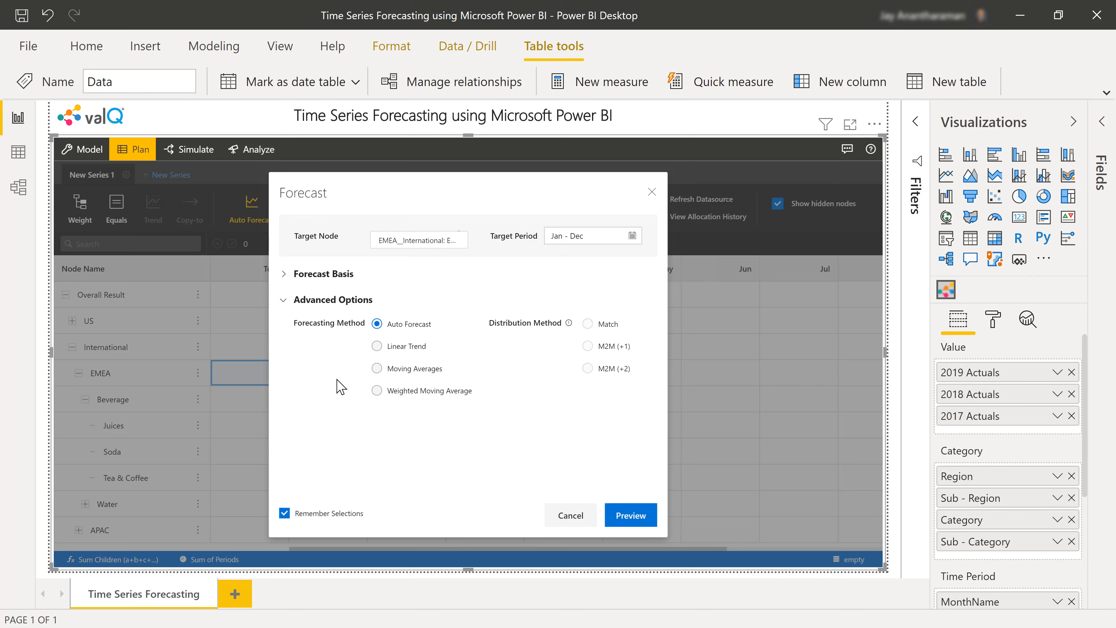
{"action": "left_click", "coordinate": [378, 349]}
{"action": "left_click", "coordinate": [377, 369]}
{"action": "left_click", "coordinate": [376, 392]}
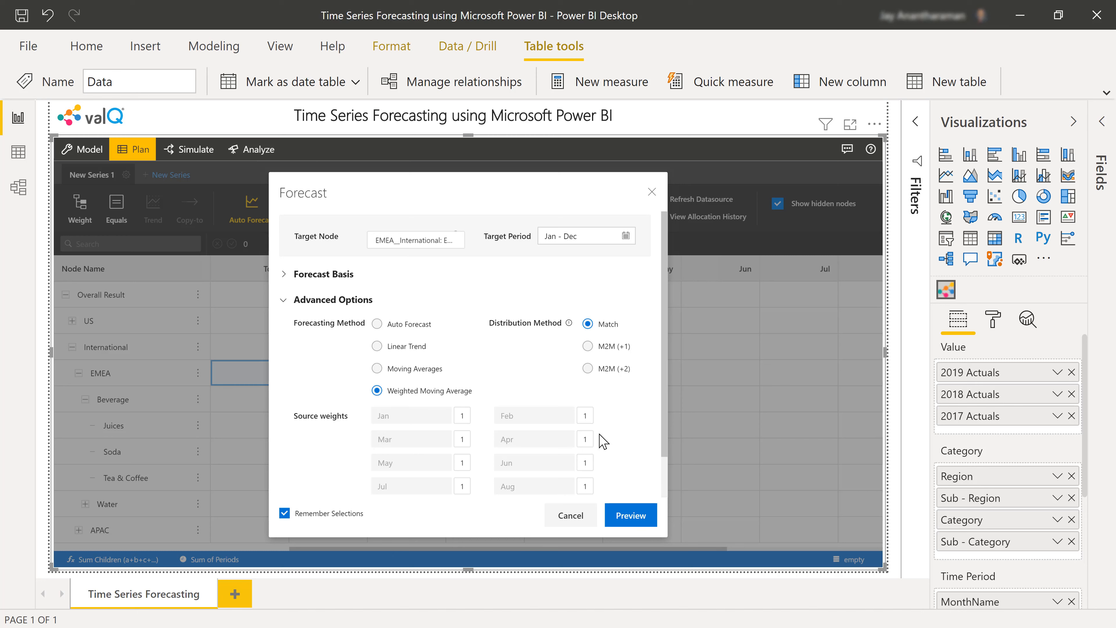
{"action": "scroll", "coordinate": [652, 438], "scroll_direction": "down", "scroll_amount": 1}
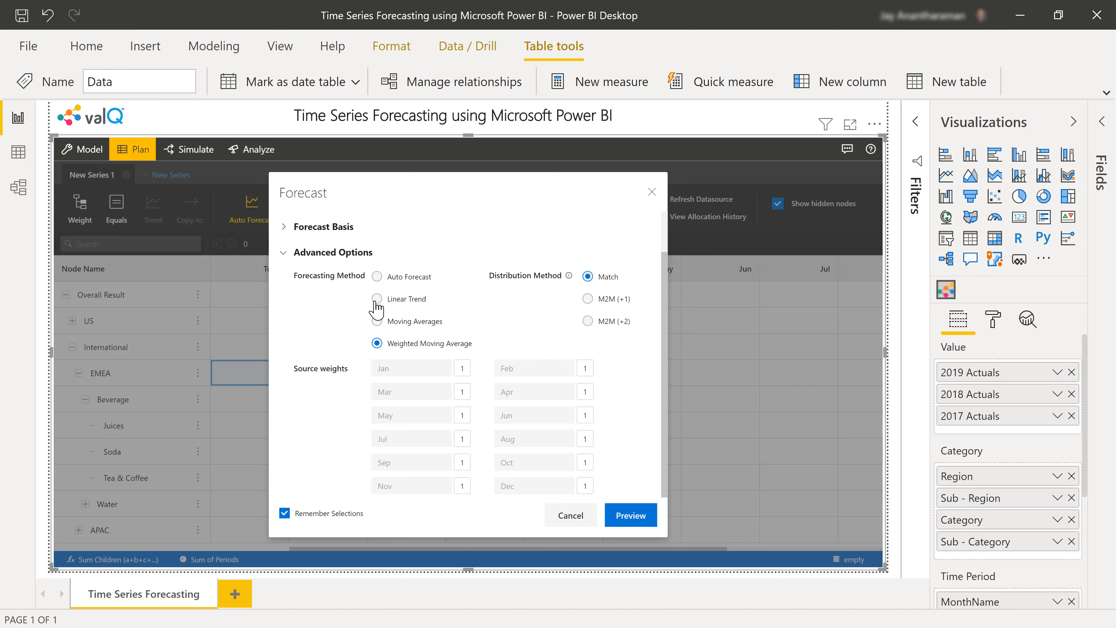
{"action": "left_click", "coordinate": [377, 278]}
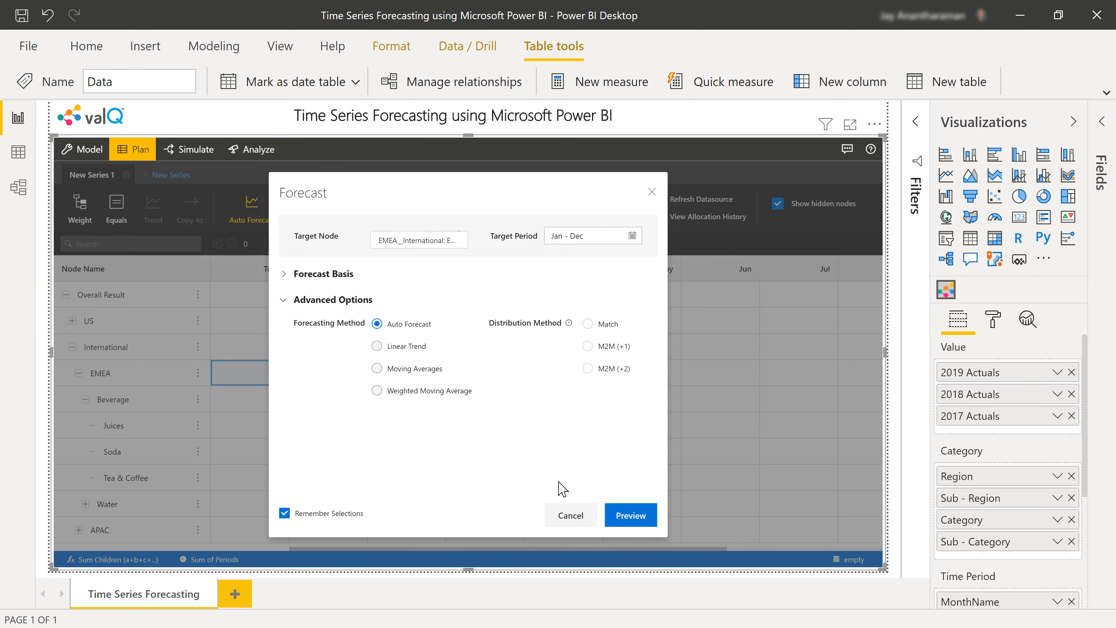
Step: Compare the Optimized, Balanced and Conservative forecasts for EMEA in the preview and apply the Optimized one
{"action": "left_click", "coordinate": [639, 517]}
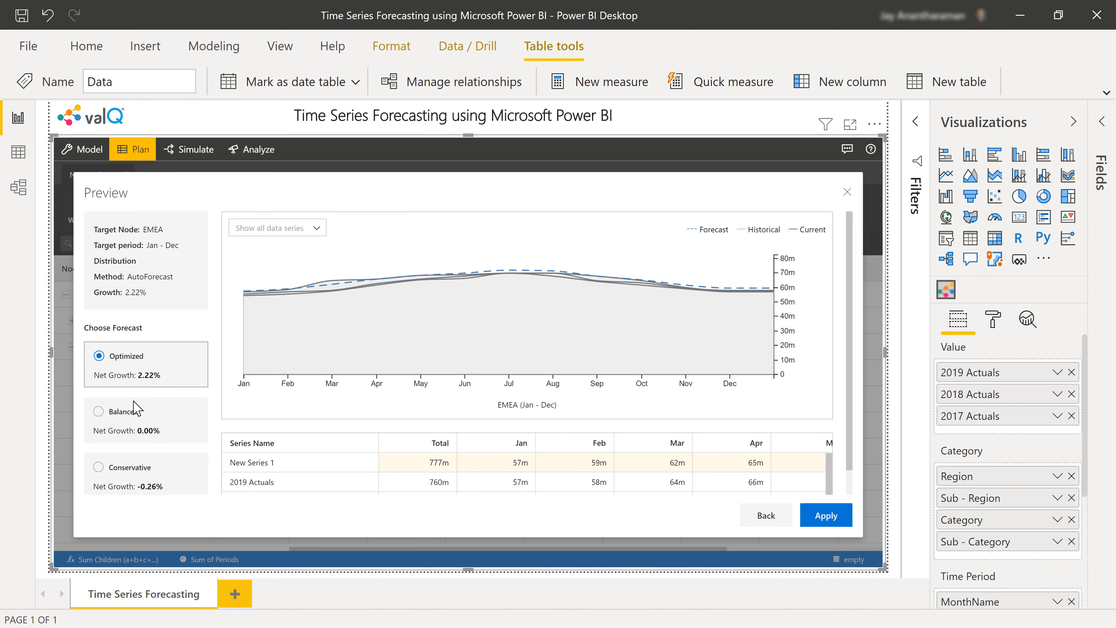
{"action": "left_click", "coordinate": [98, 411]}
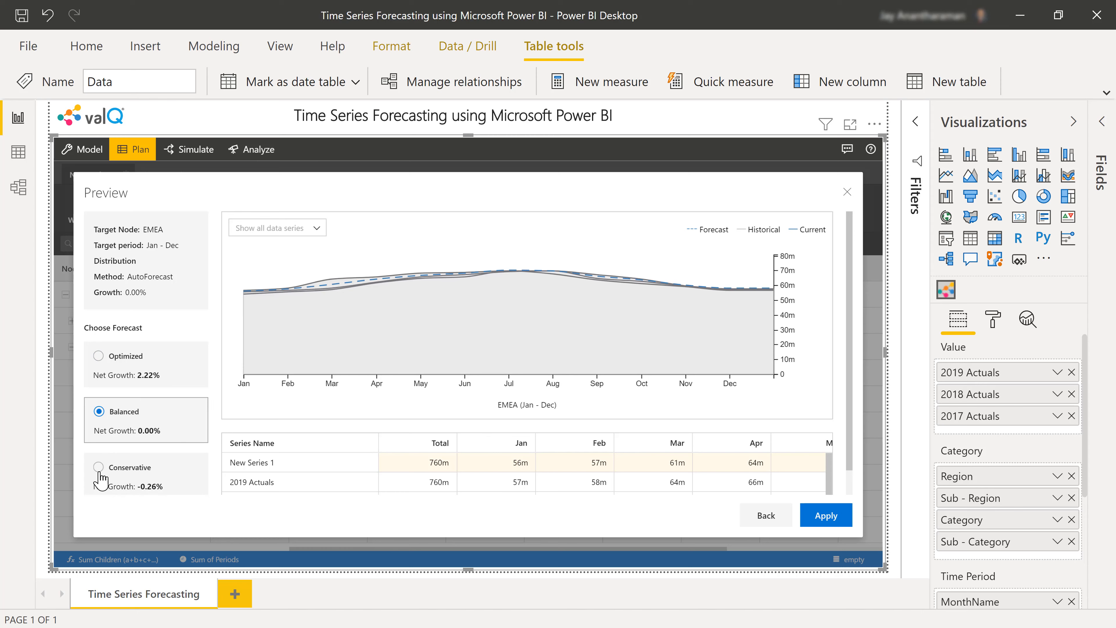
{"action": "left_click", "coordinate": [97, 468]}
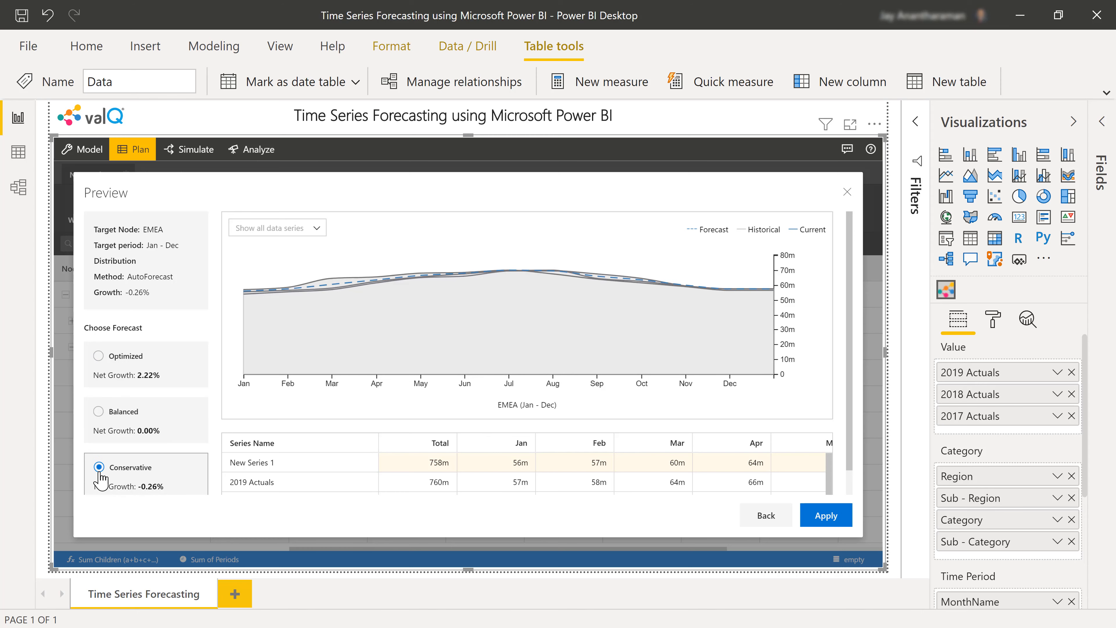
{"action": "left_click", "coordinate": [98, 357]}
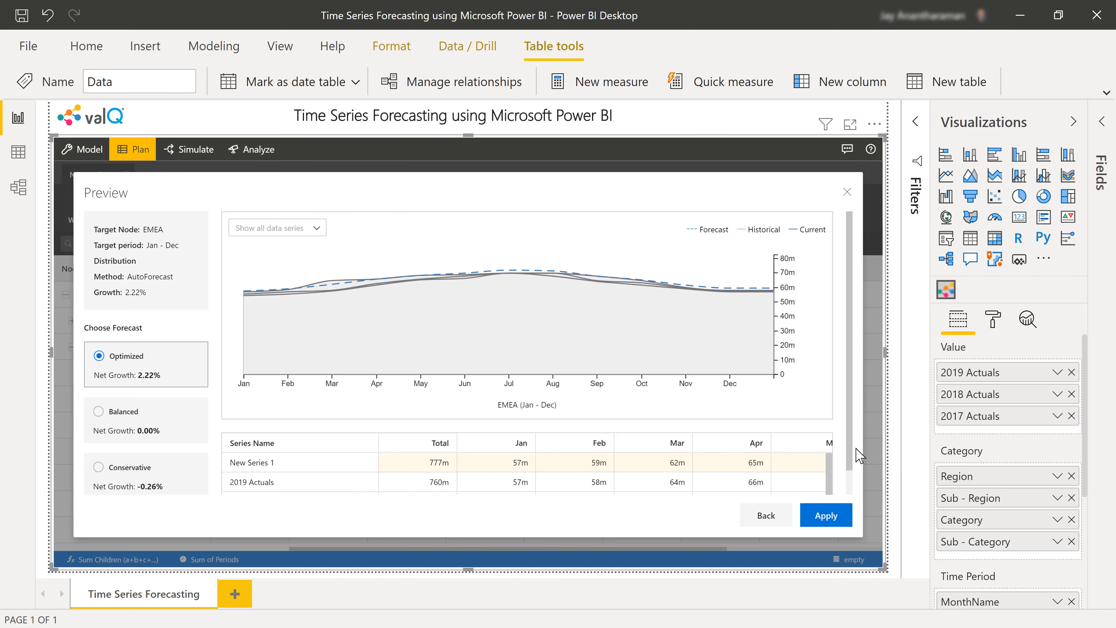
{"action": "scroll", "coordinate": [835, 508], "scroll_direction": "down", "scroll_amount": 1}
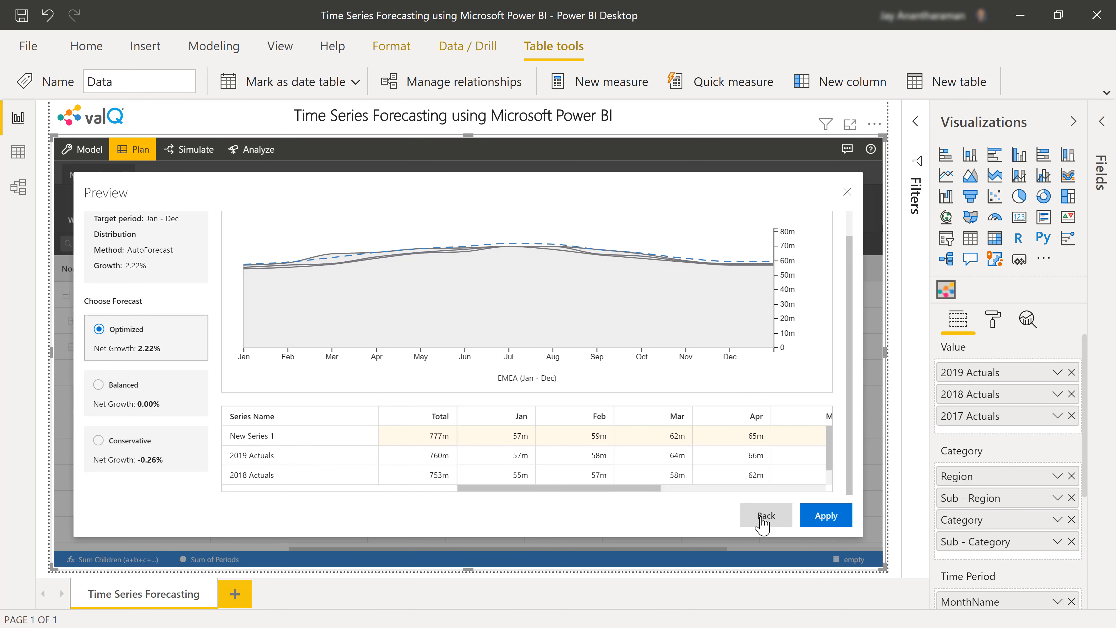
{"action": "left_click", "coordinate": [825, 516]}
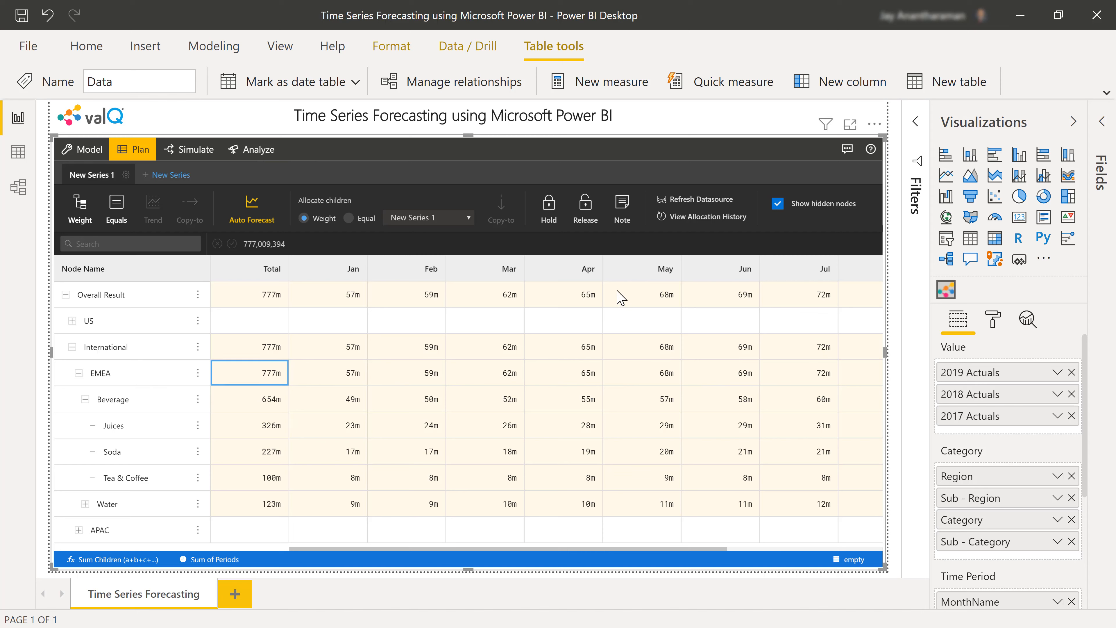
{"action": "mouse_move", "coordinate": [247, 378]}
{"action": "mouse_move", "coordinate": [497, 437]}
{"action": "mouse_move", "coordinate": [742, 503]}
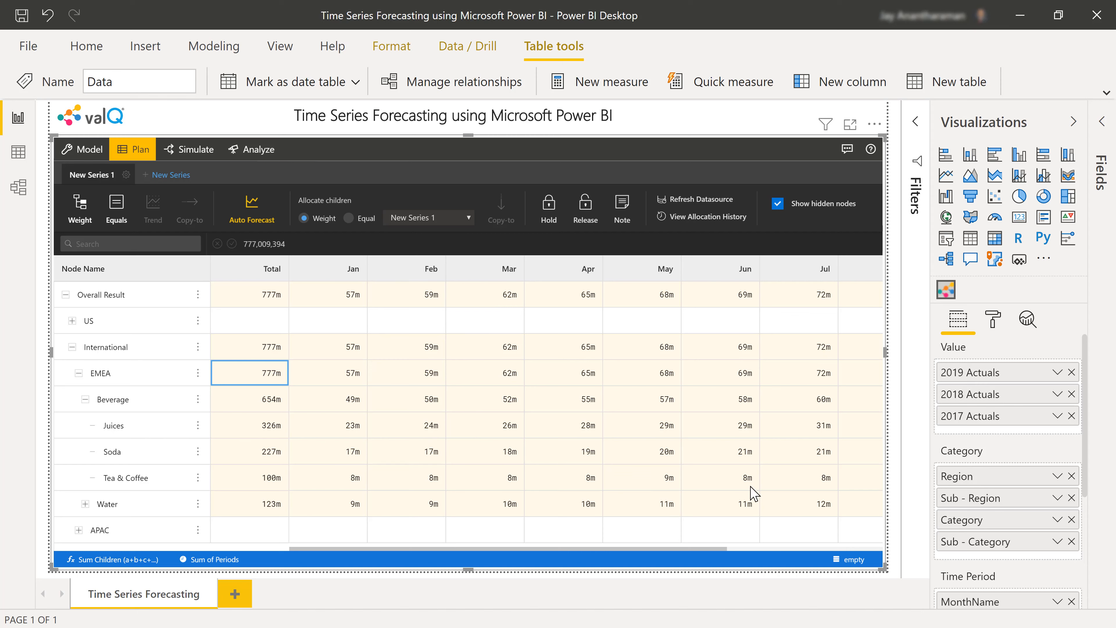